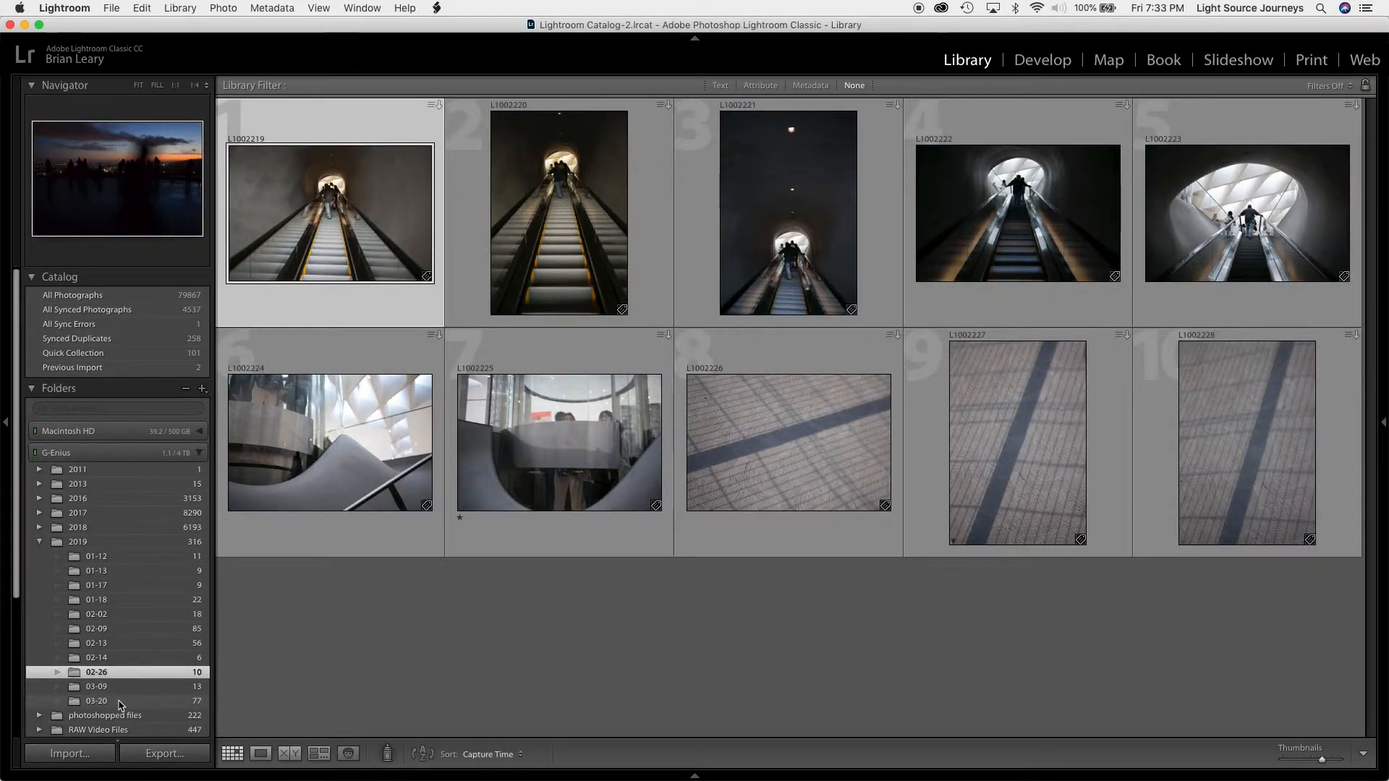
Widen the displayed photo source from the recent 2019 folders to All Photographs in the catalog
left_click(120, 702, "shift")
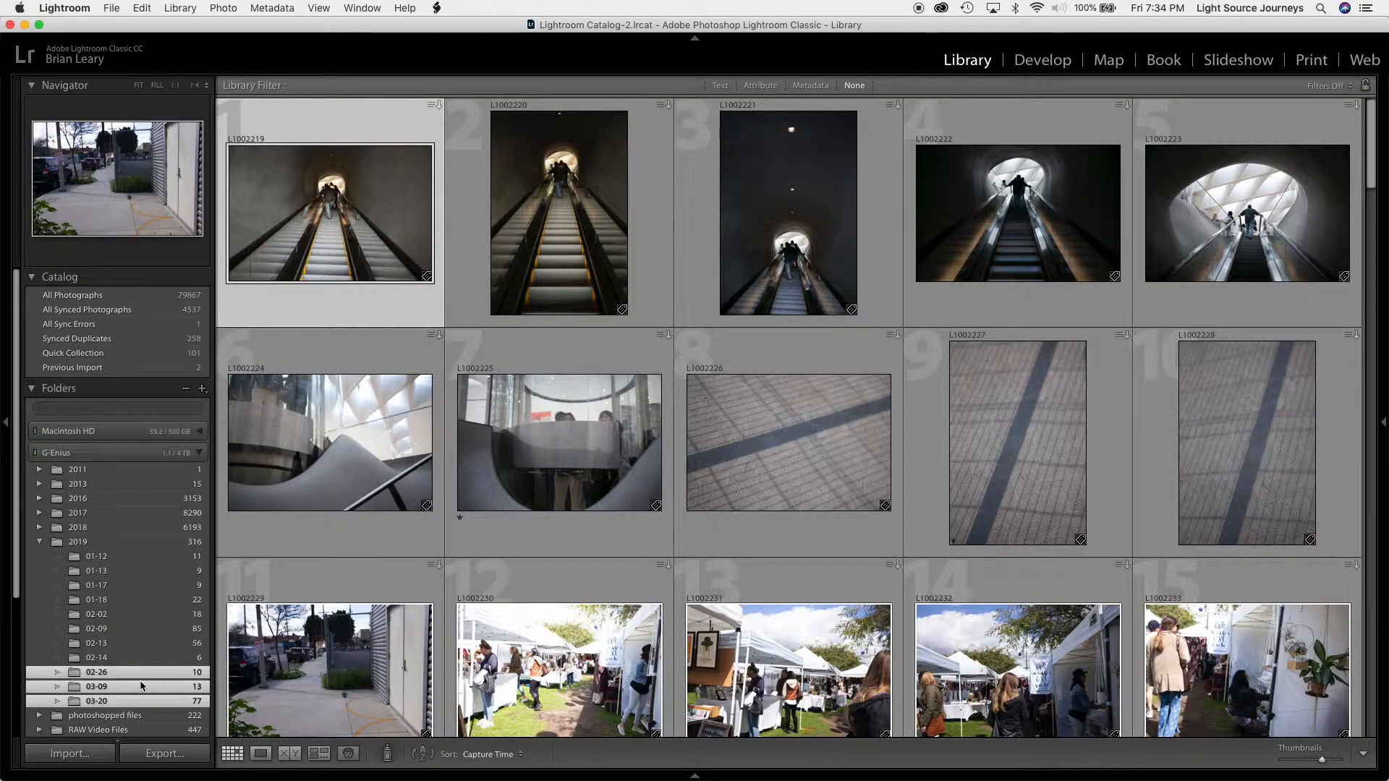
left_click(77, 543)
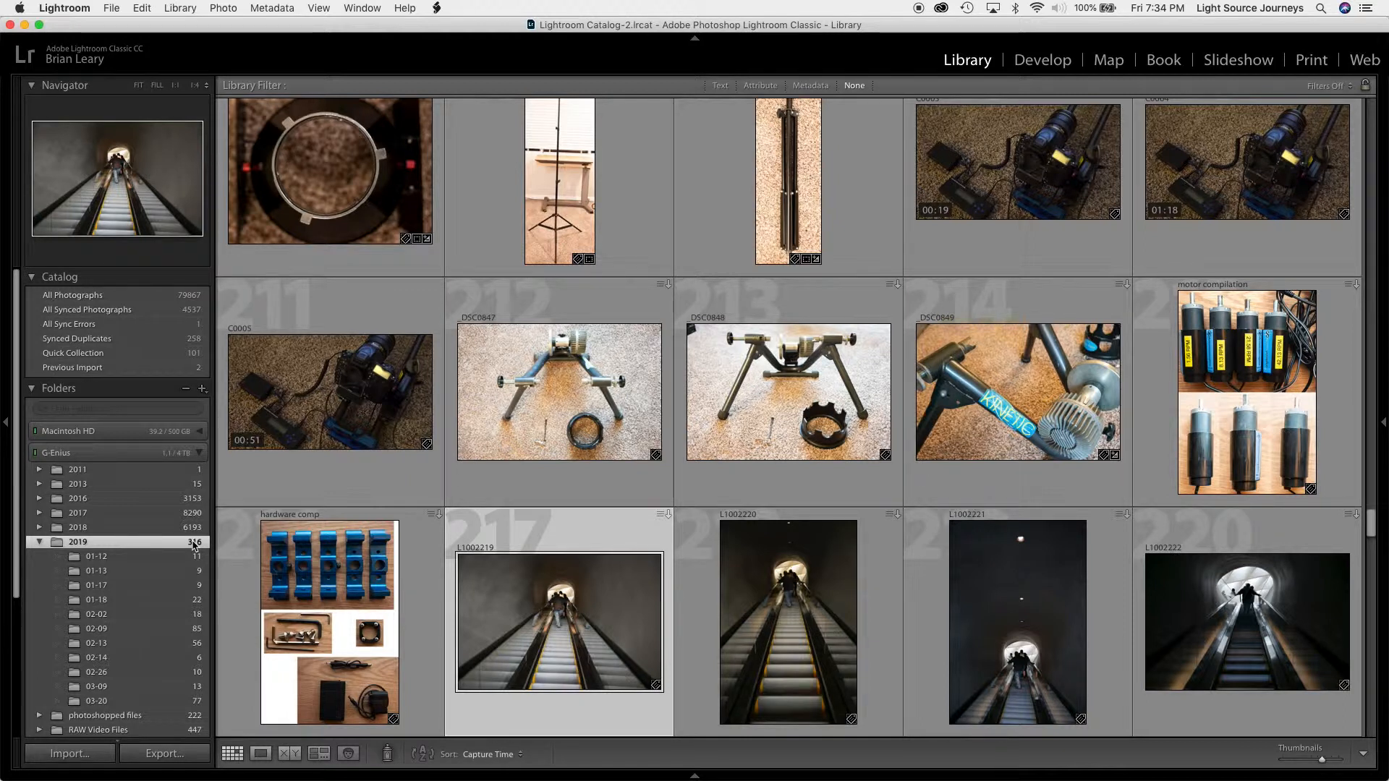
left_click(139, 298)
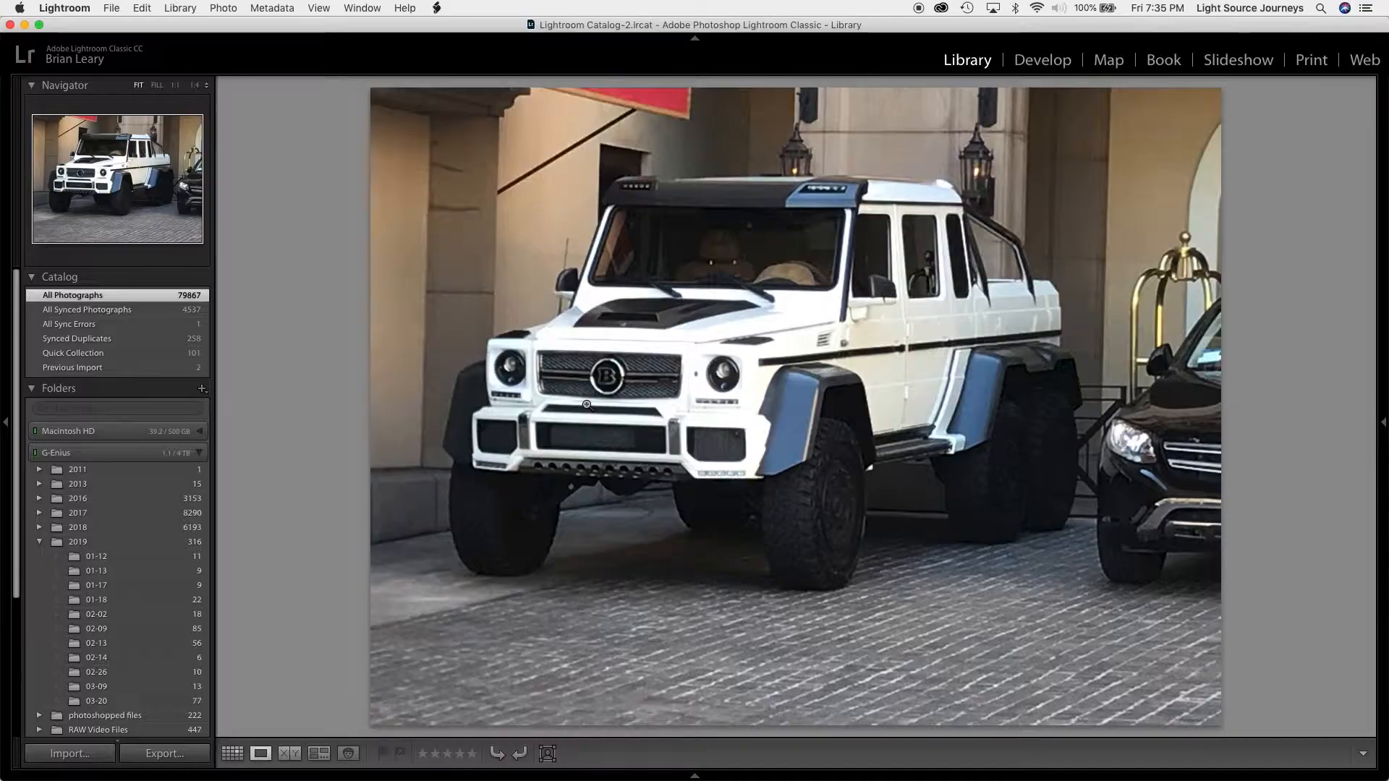
Hide the Library Filter bar above the photo grid and show it again
key("g")
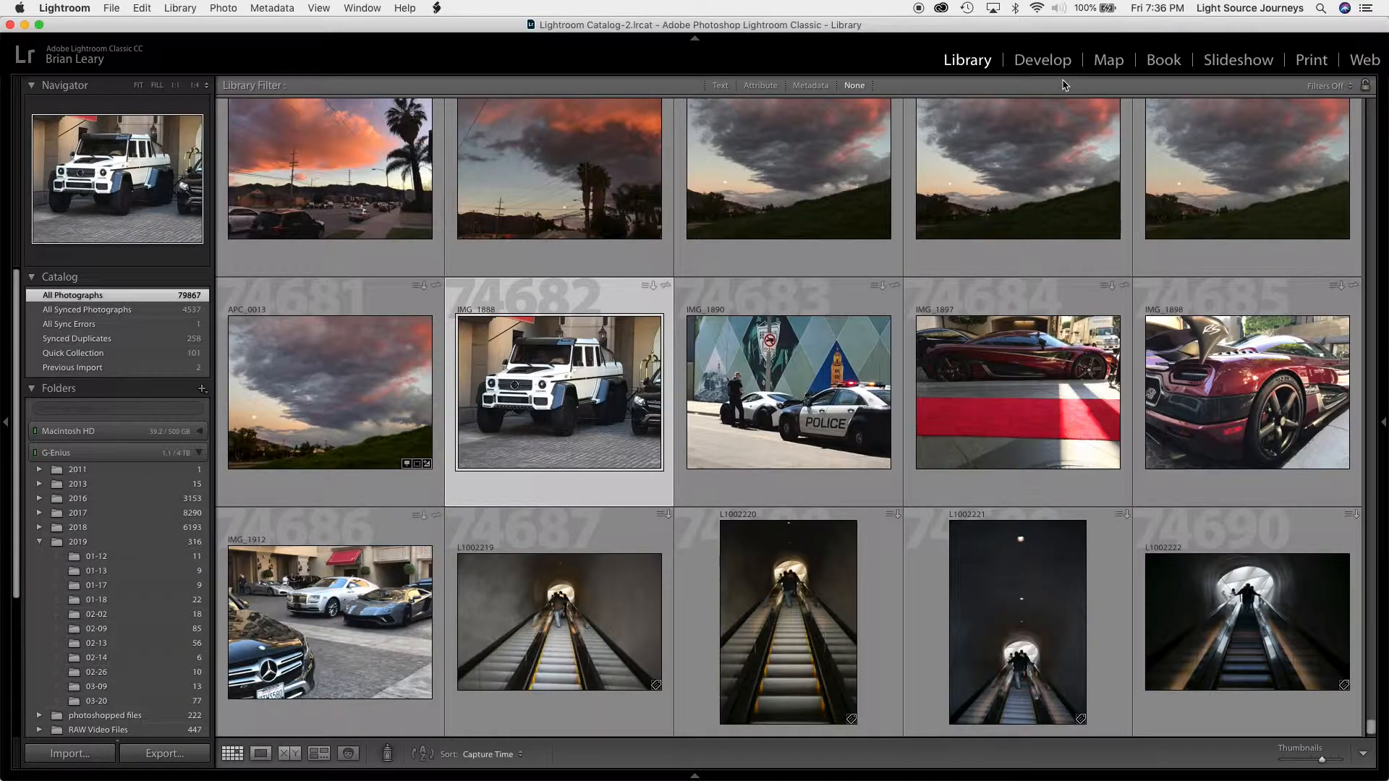
key("backslash")
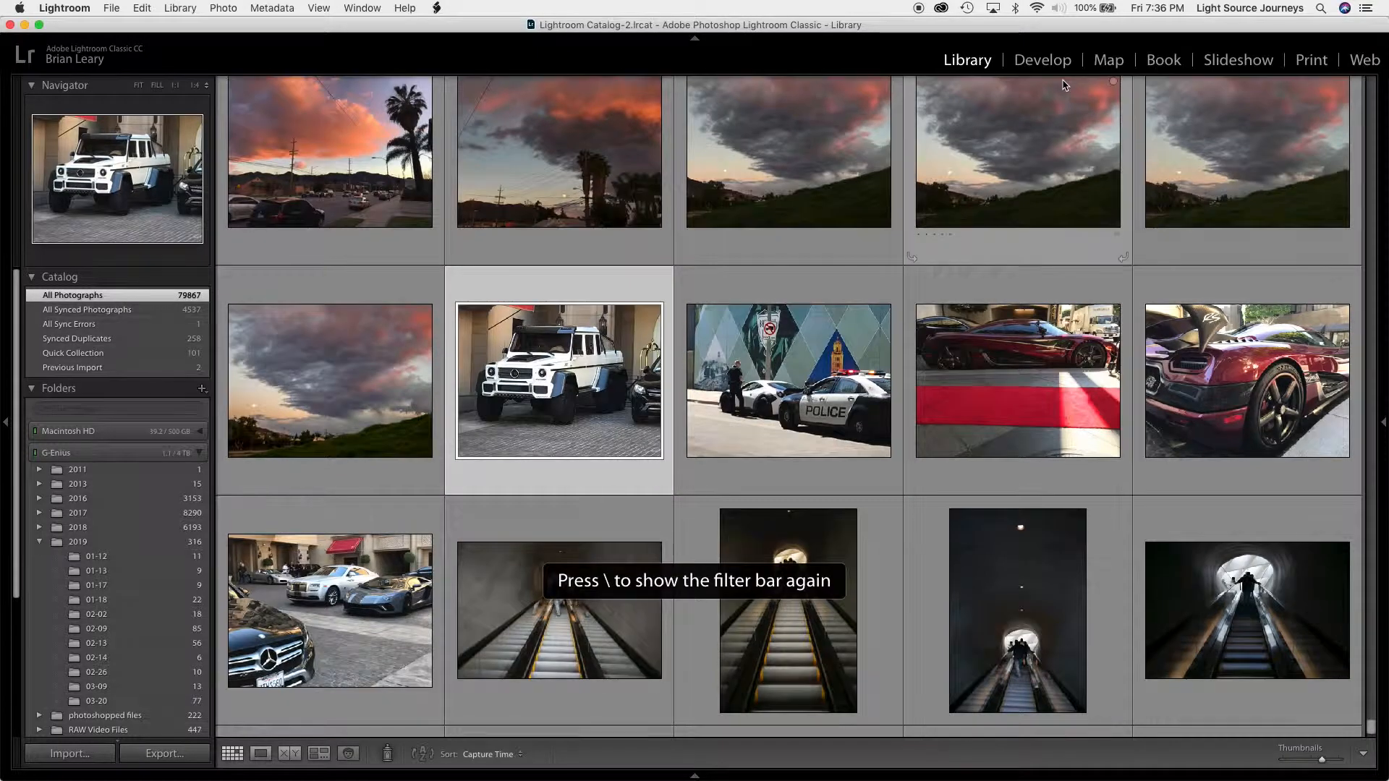
key("j")
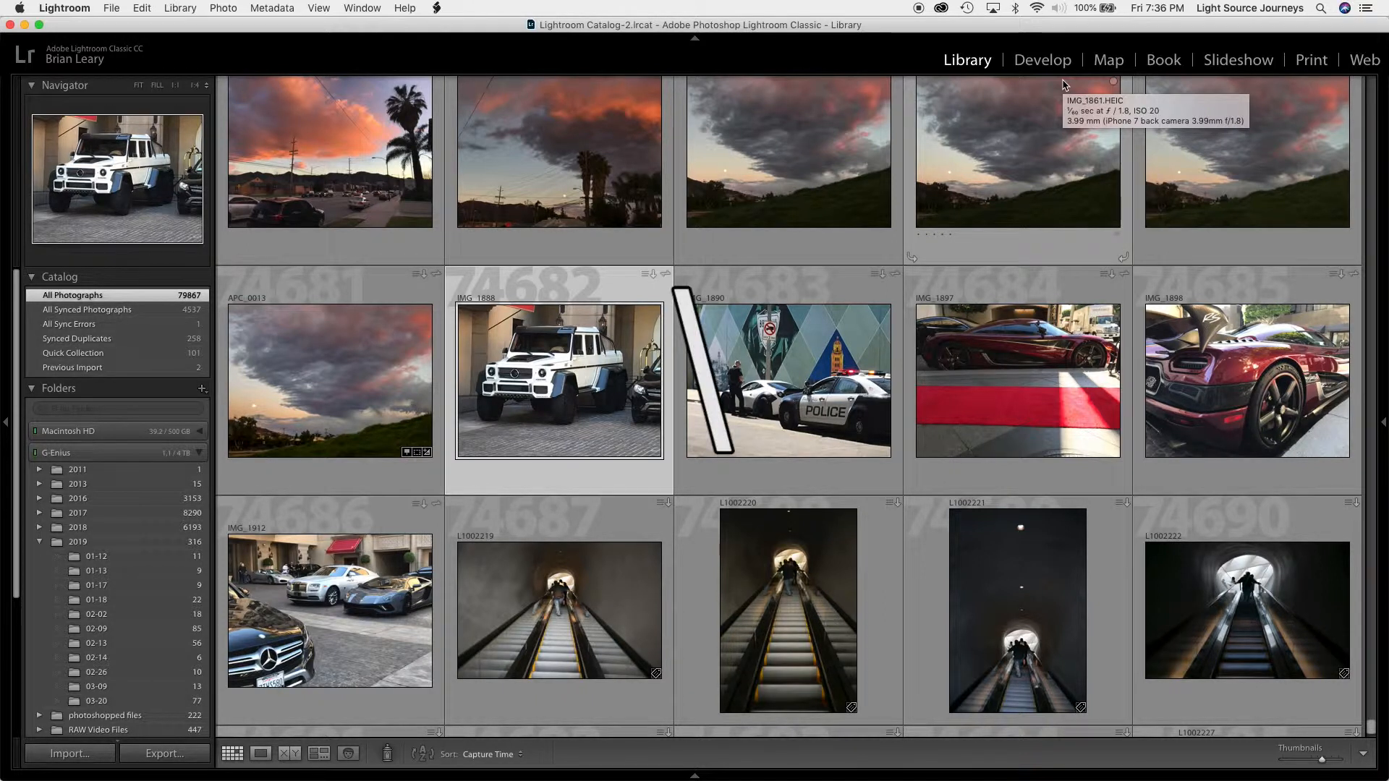
key("backslash")
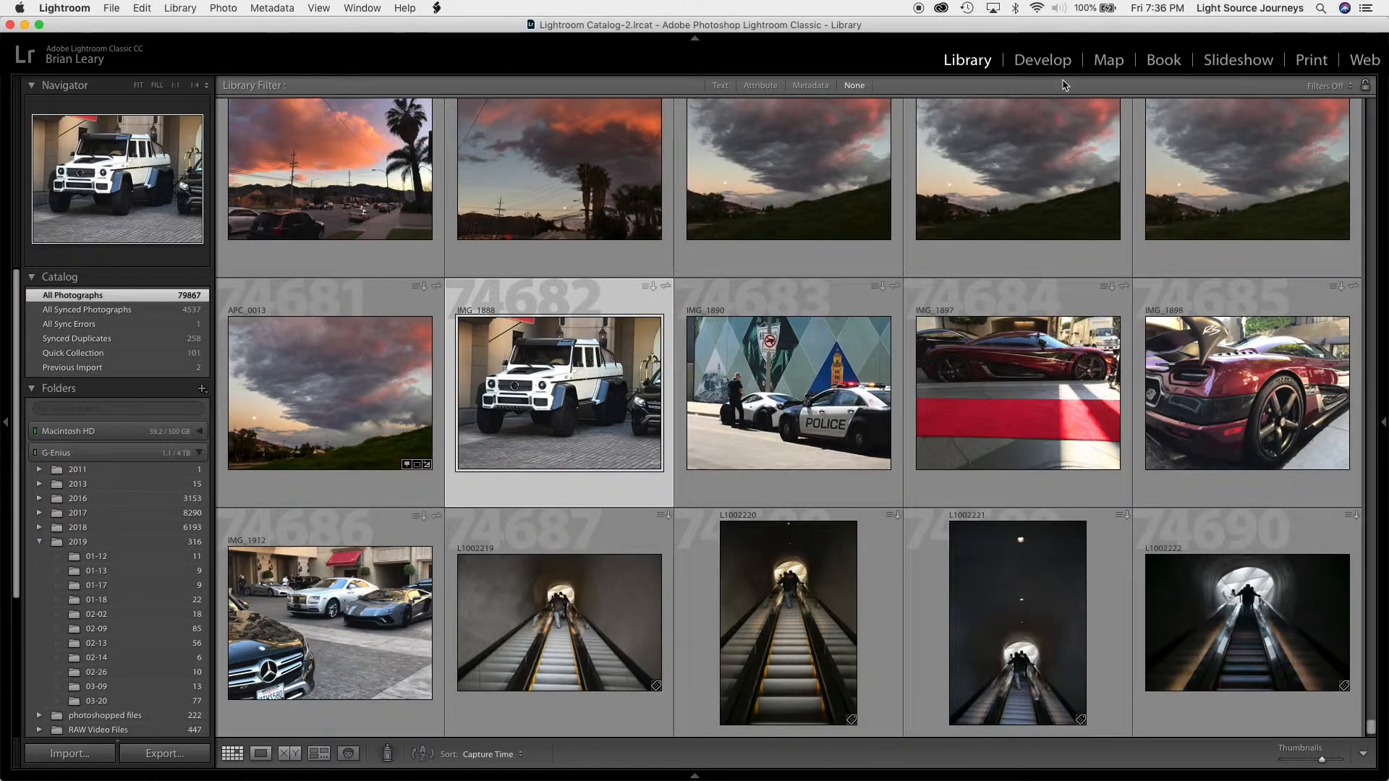
Apply the Rated filter preset and raise the minimum rating to four stars and higher
left_click(1335, 87)
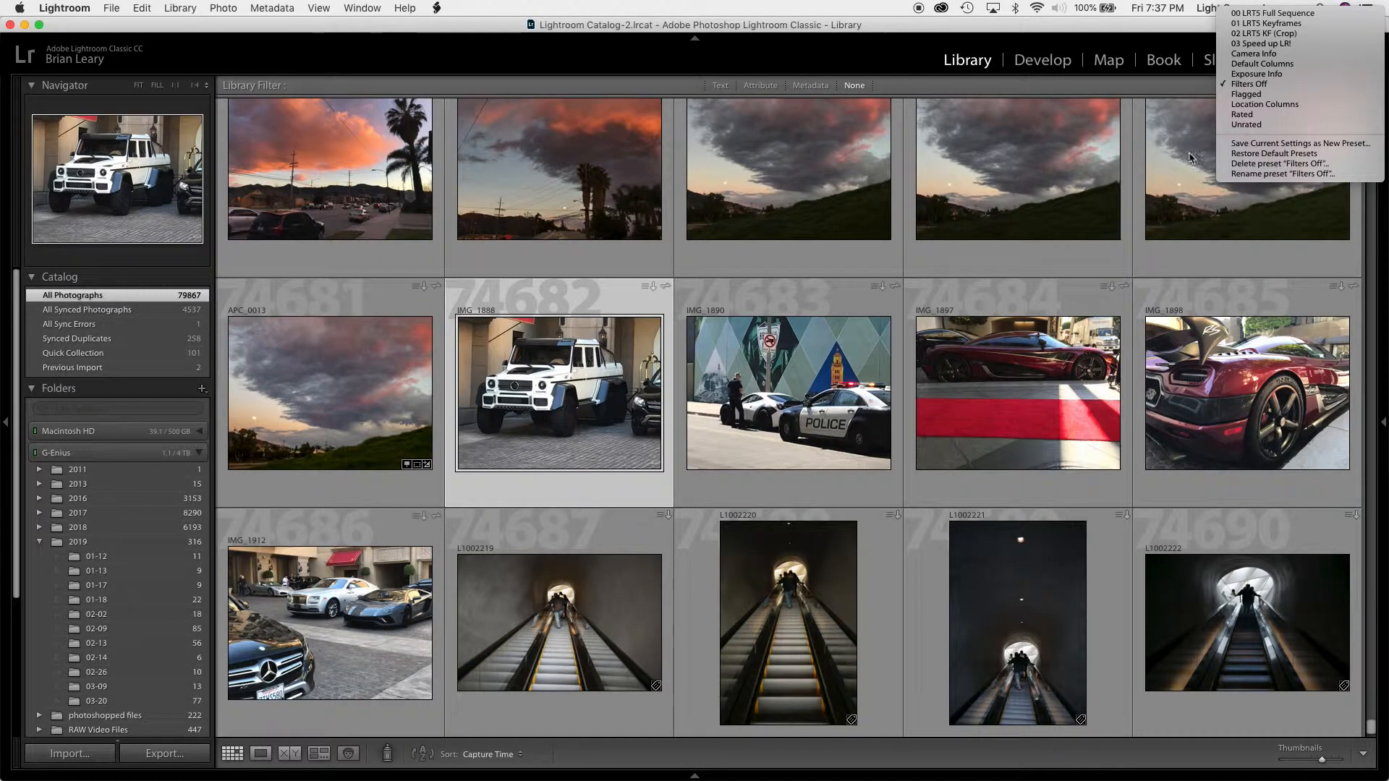
left_click(1238, 117)
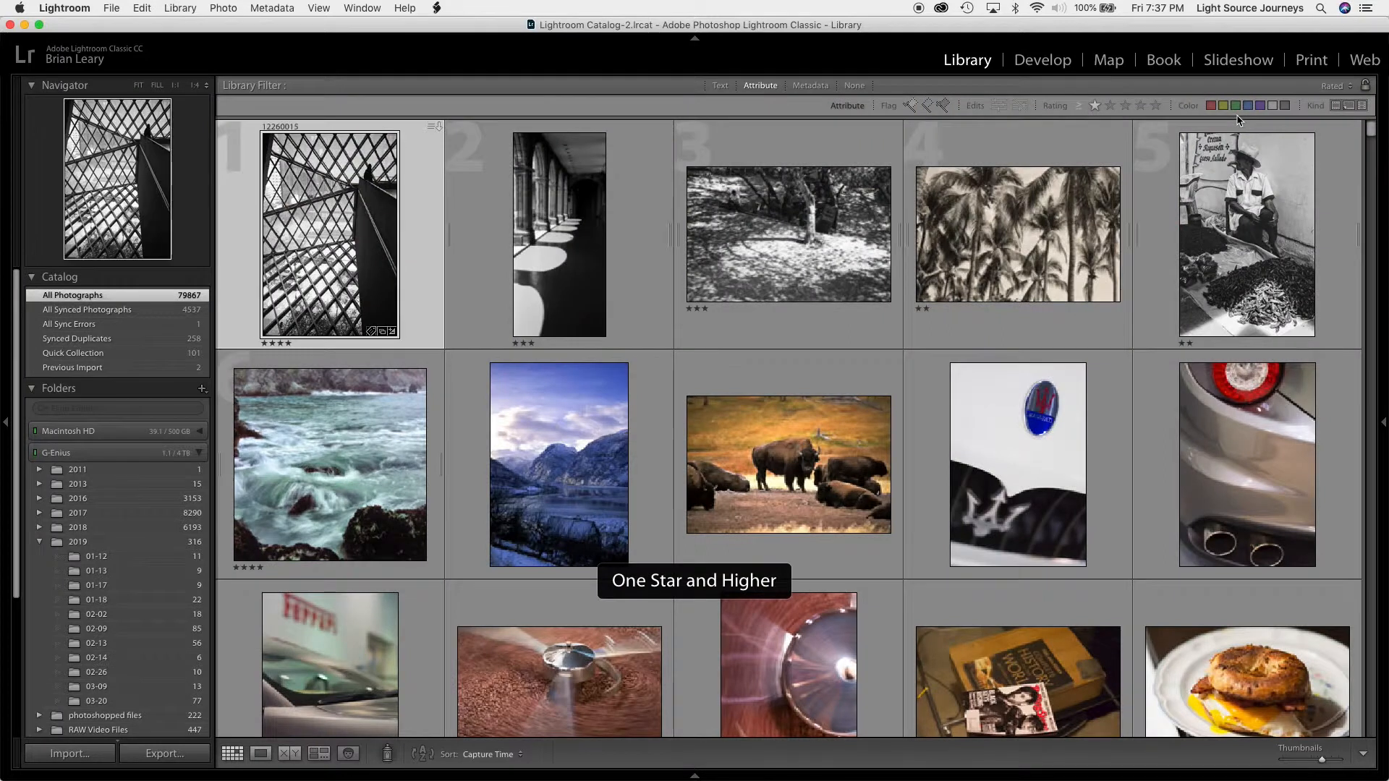
left_click(1140, 106)
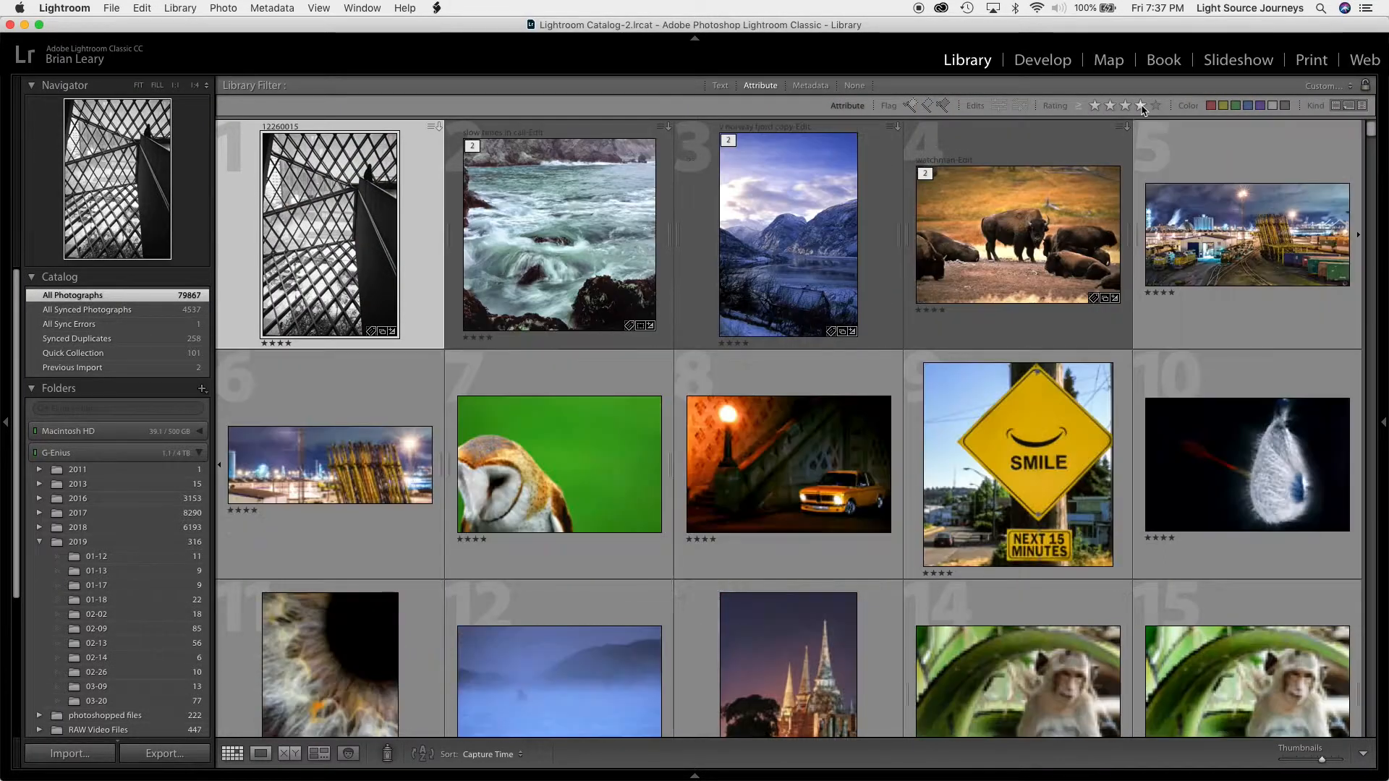
scroll(1034, 543, "down", 5)
scroll(1034, 543, "down", 10)
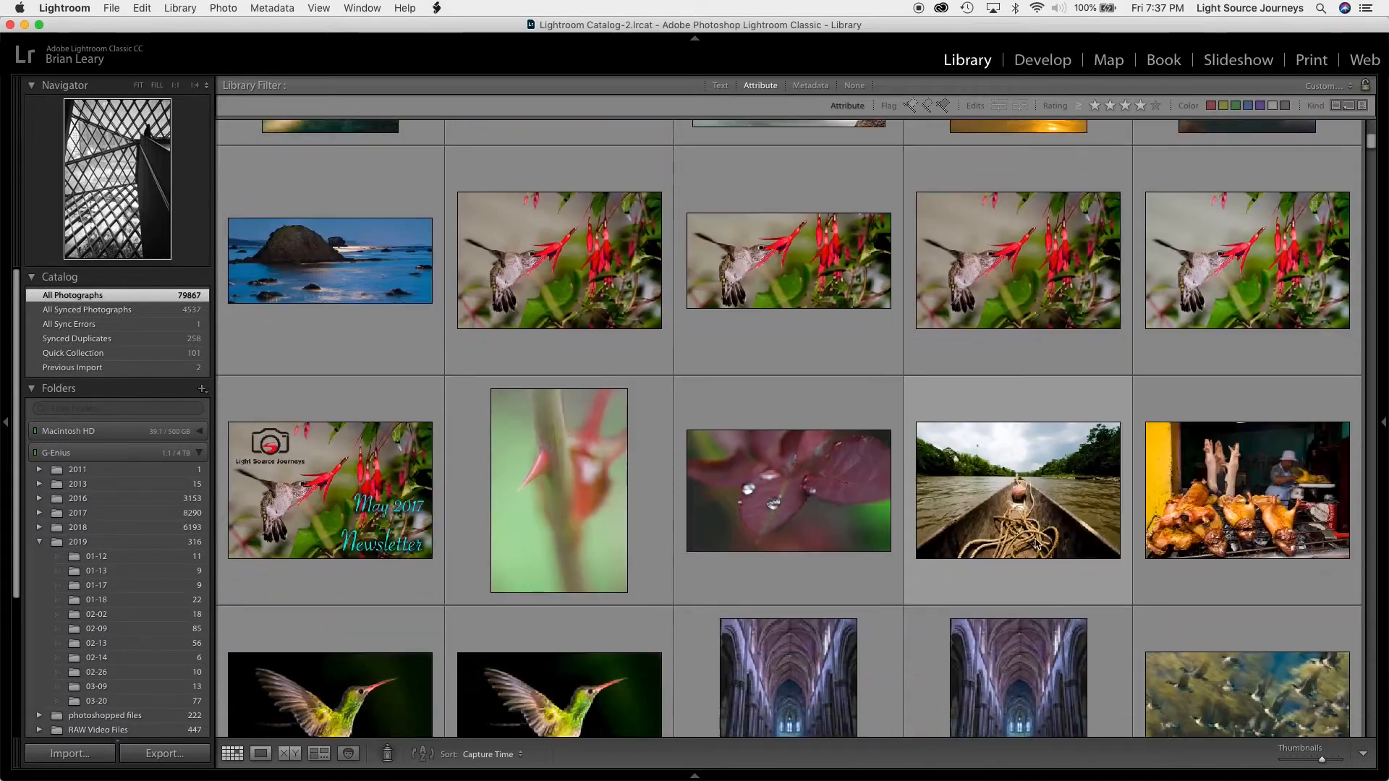
scroll(1034, 544, "down", 10)
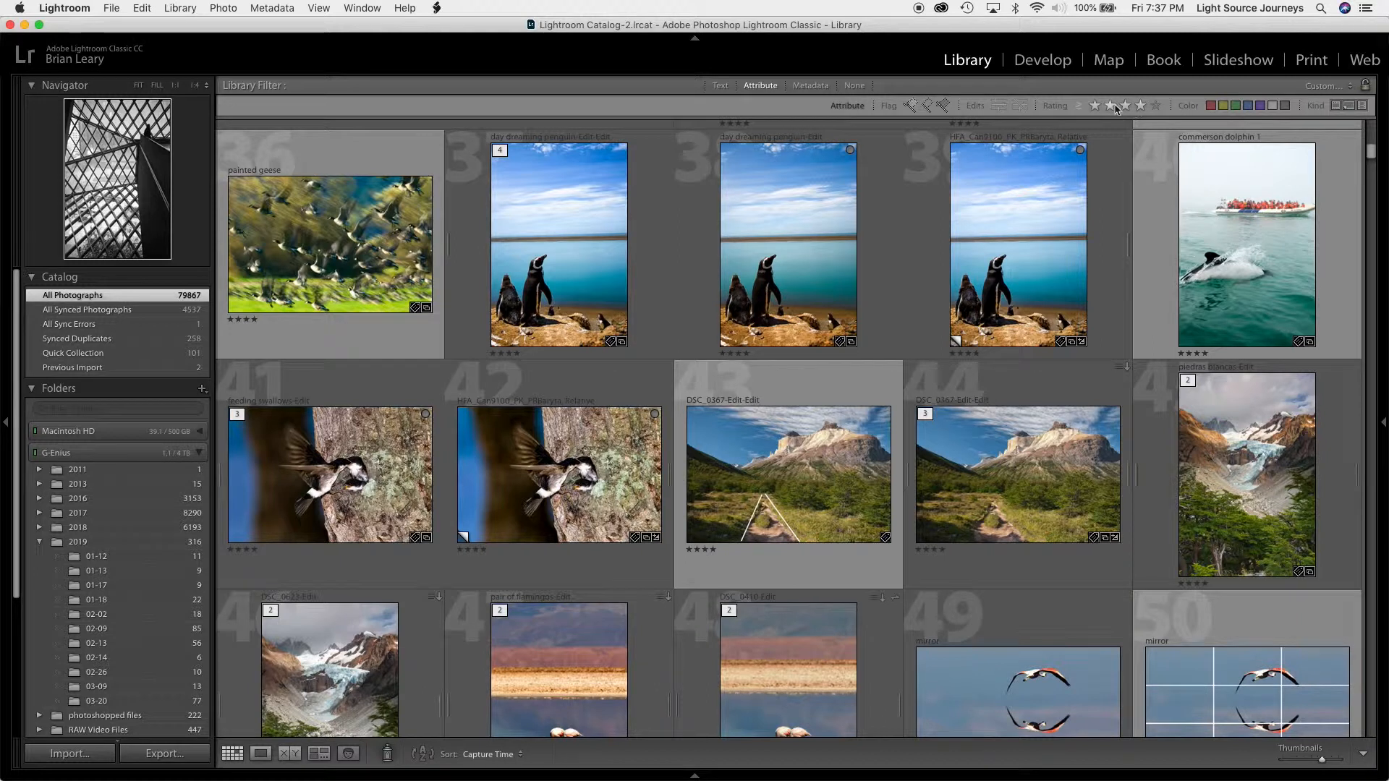
Add a text filter on any searchable field containing "Norway" and browse the matching photos
left_click(726, 91)
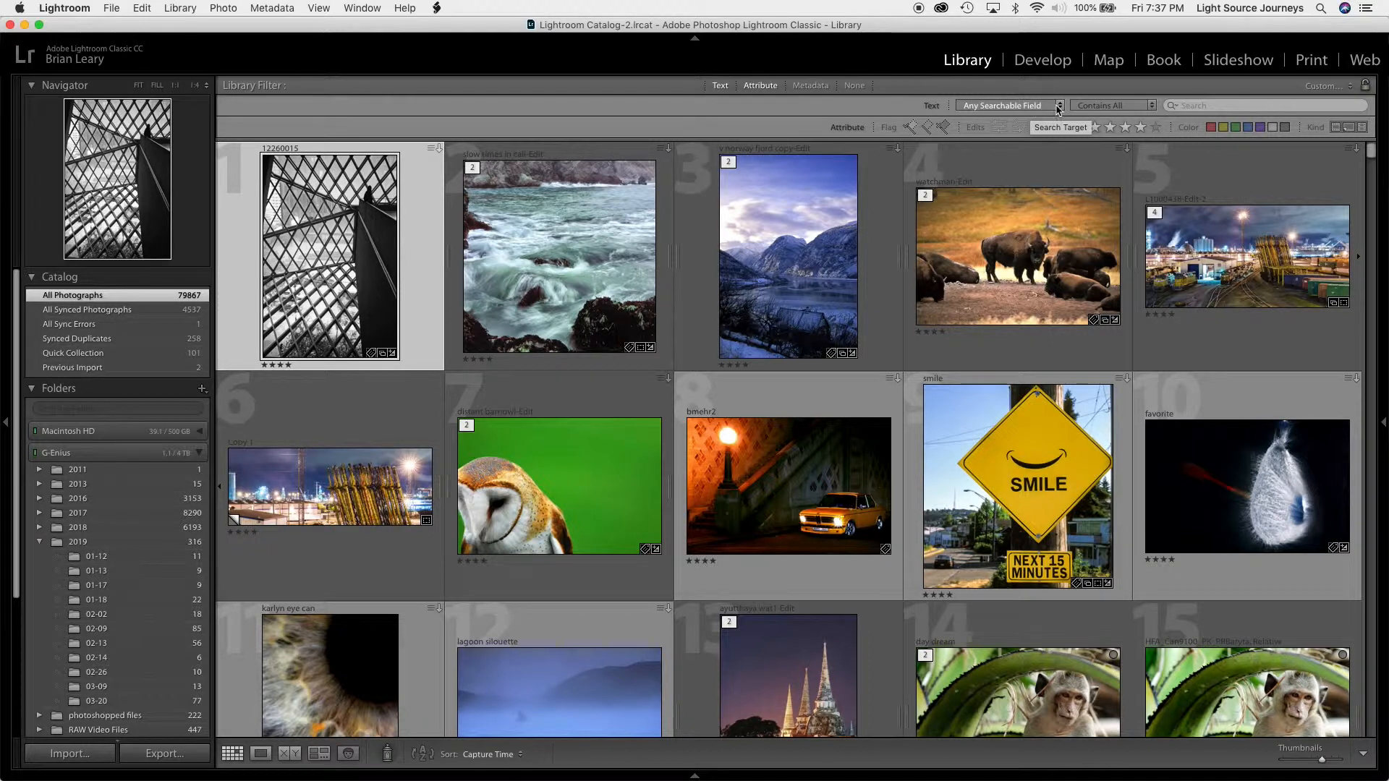
left_click(1058, 108)
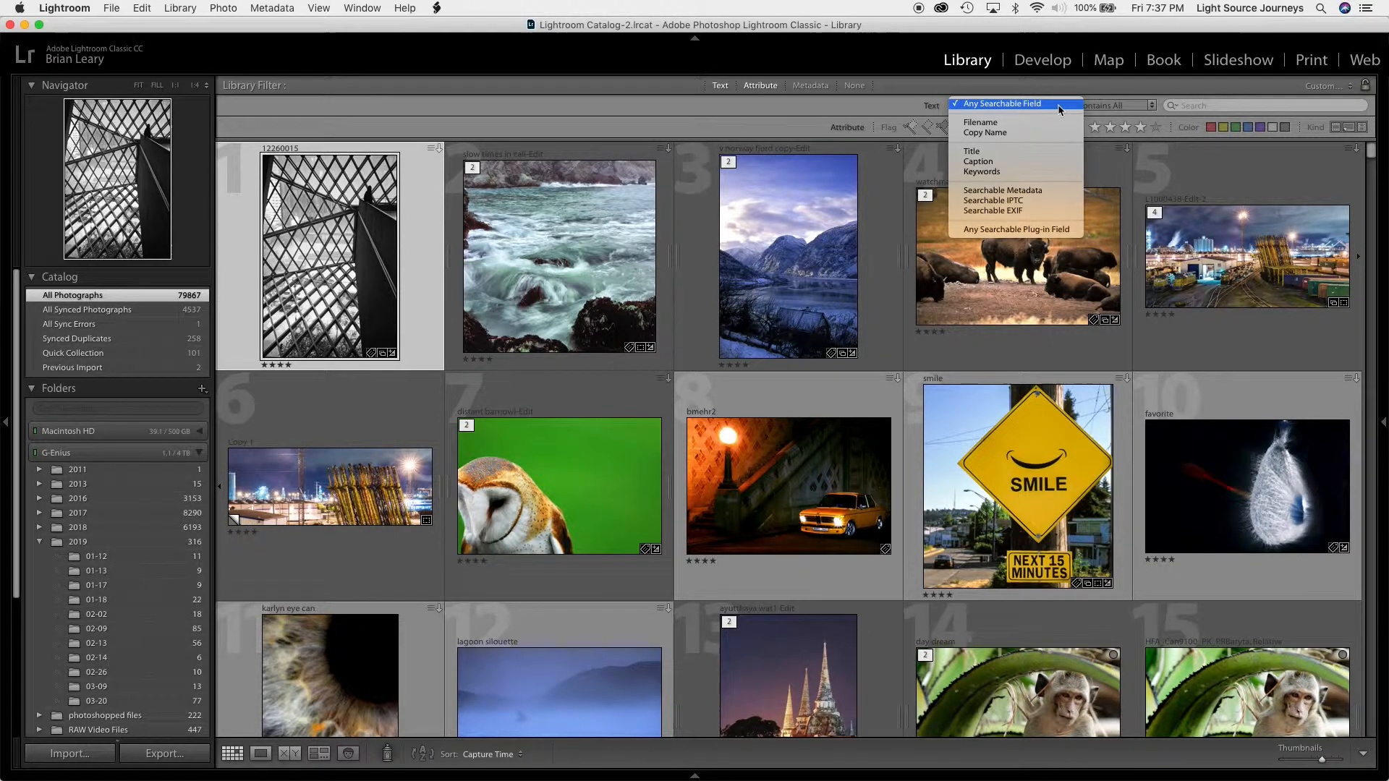
left_click(1059, 109)
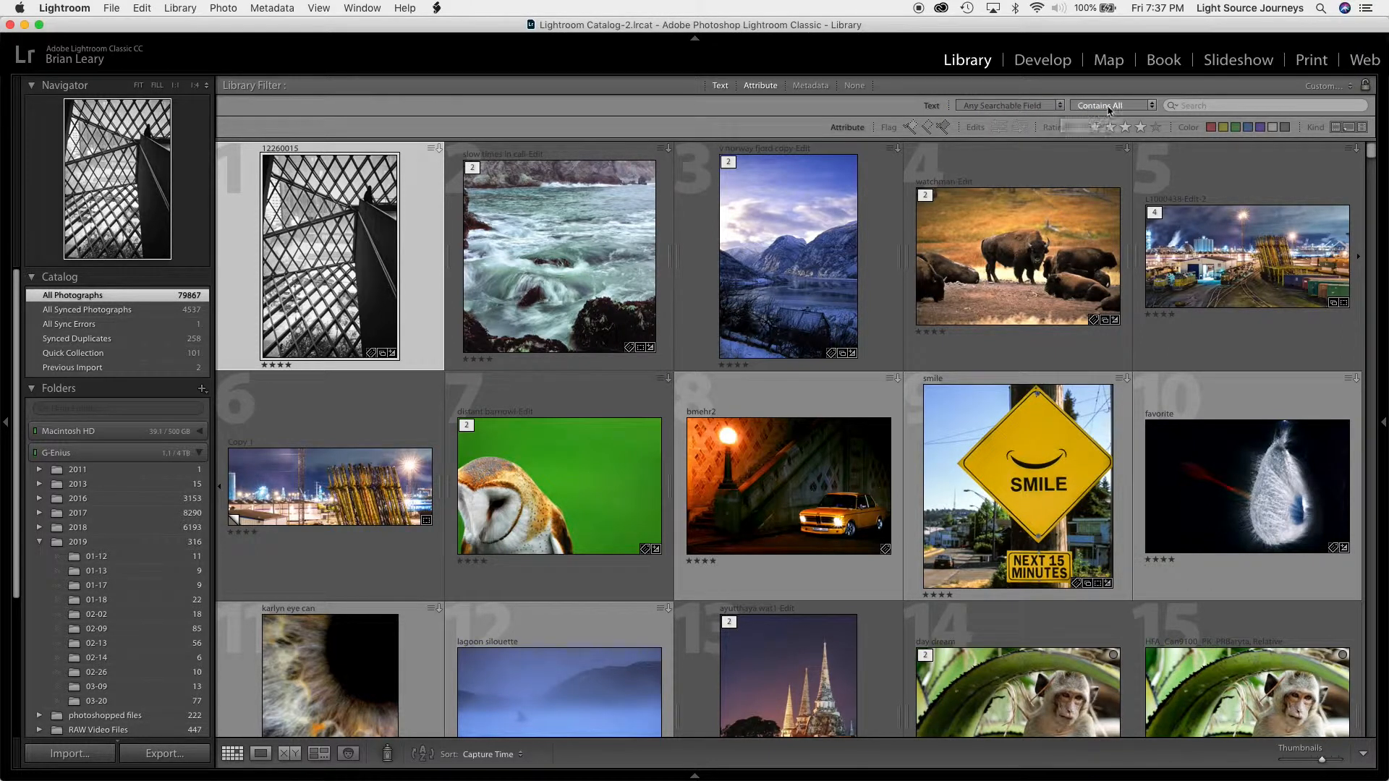
left_click(1228, 104)
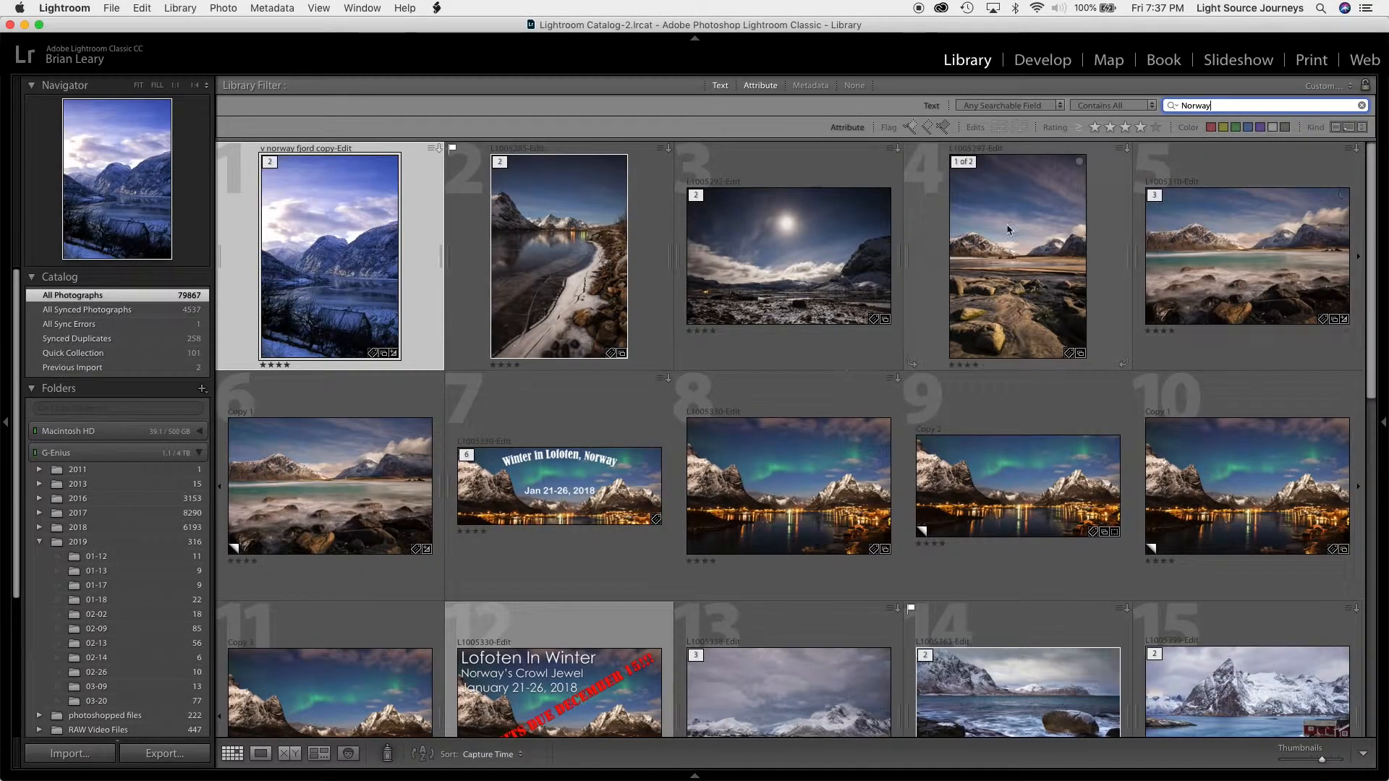
scroll(793, 346, "down", 1)
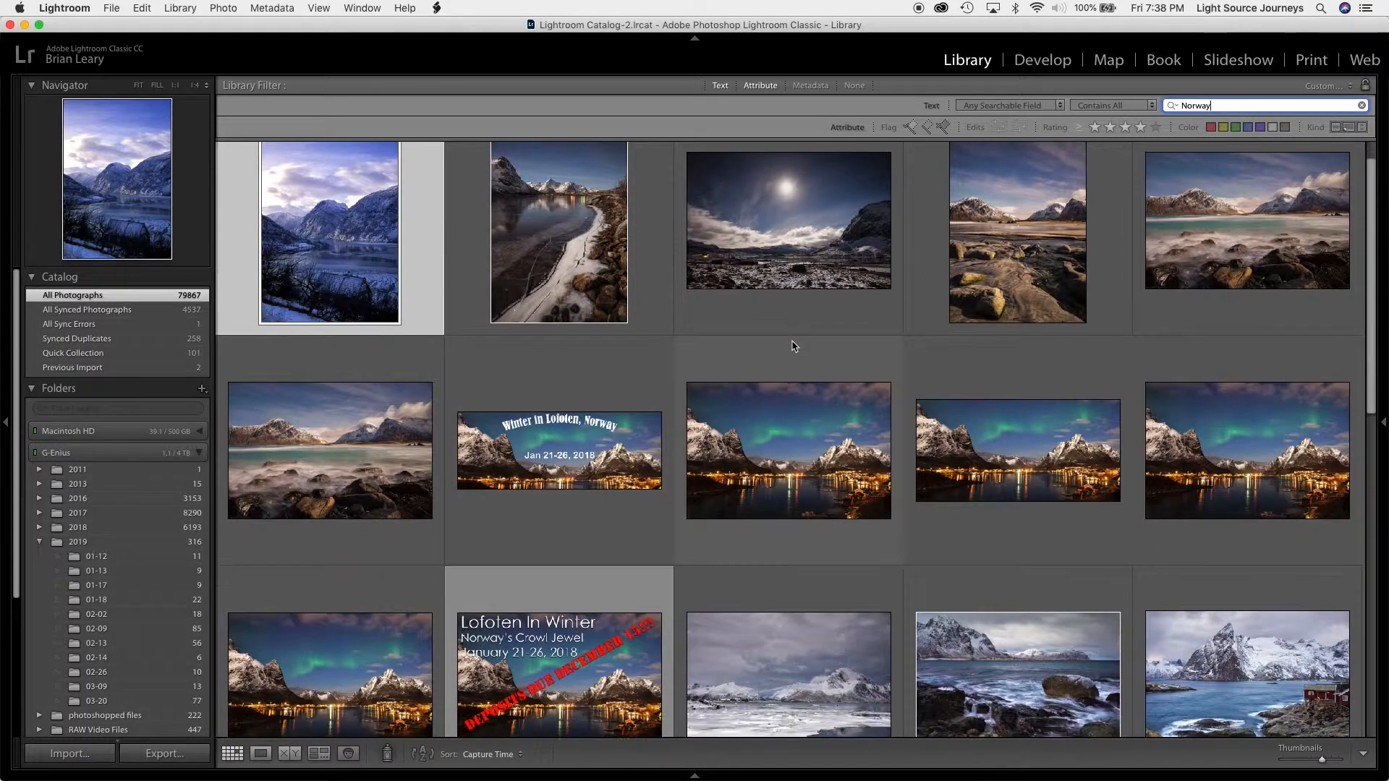
scroll(794, 345, "down", 2)
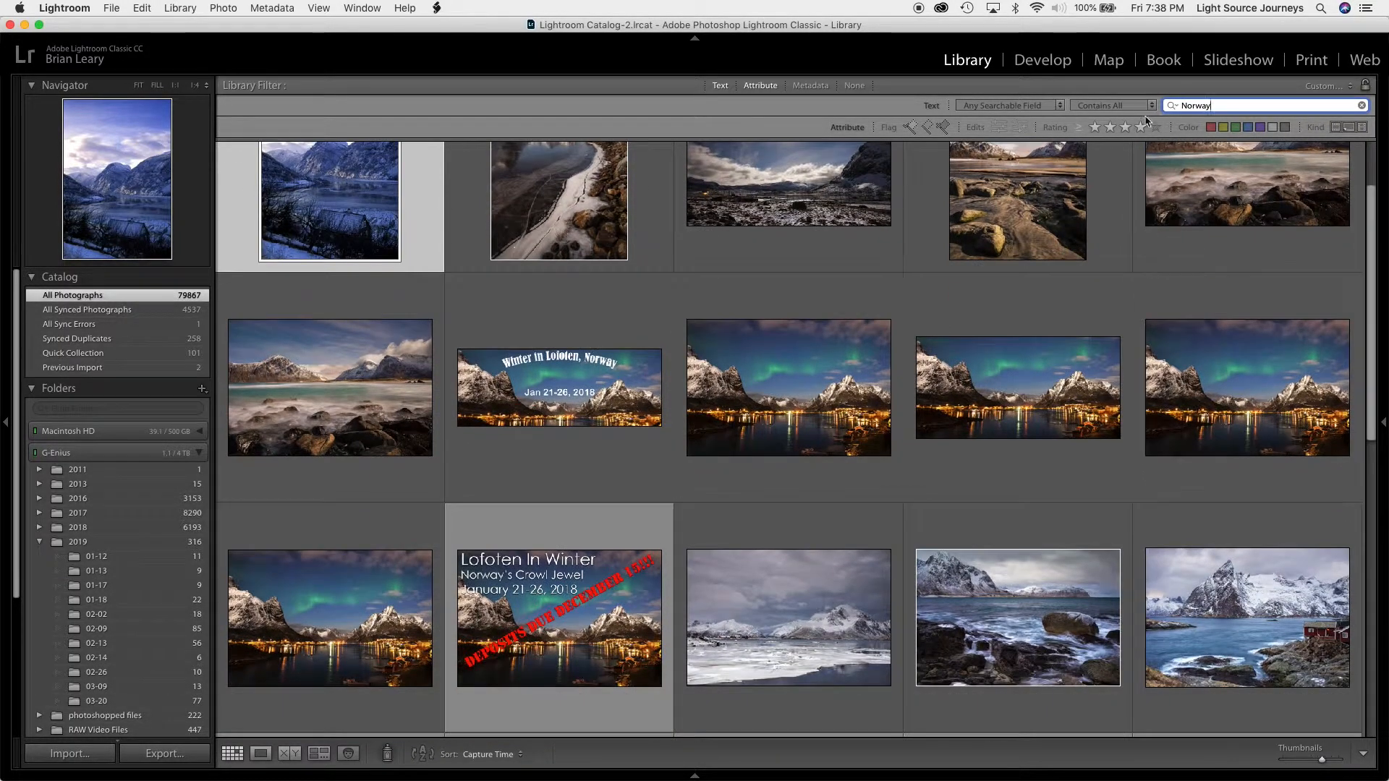
scroll(1101, 384, "down", 15)
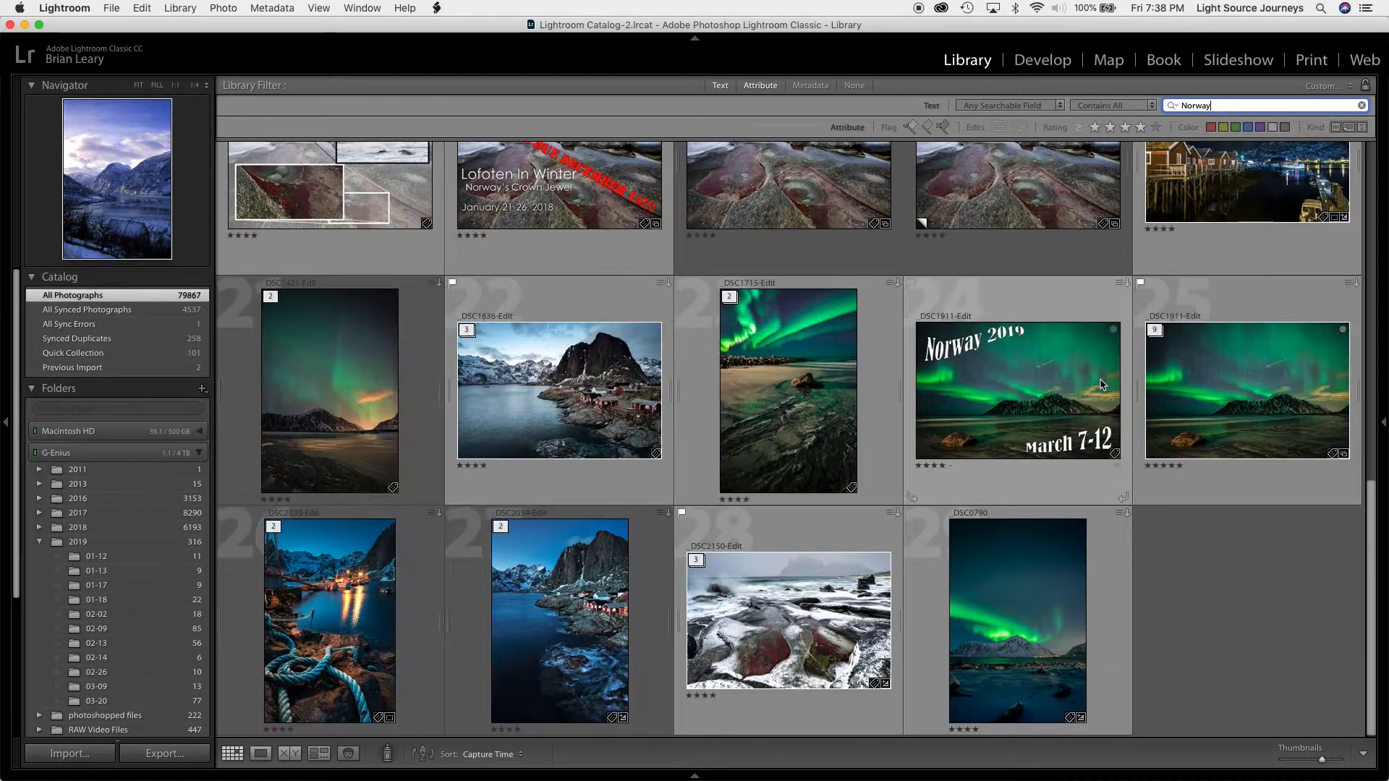
scroll(1101, 383, "up", 5)
scroll(1101, 384, "up", 5)
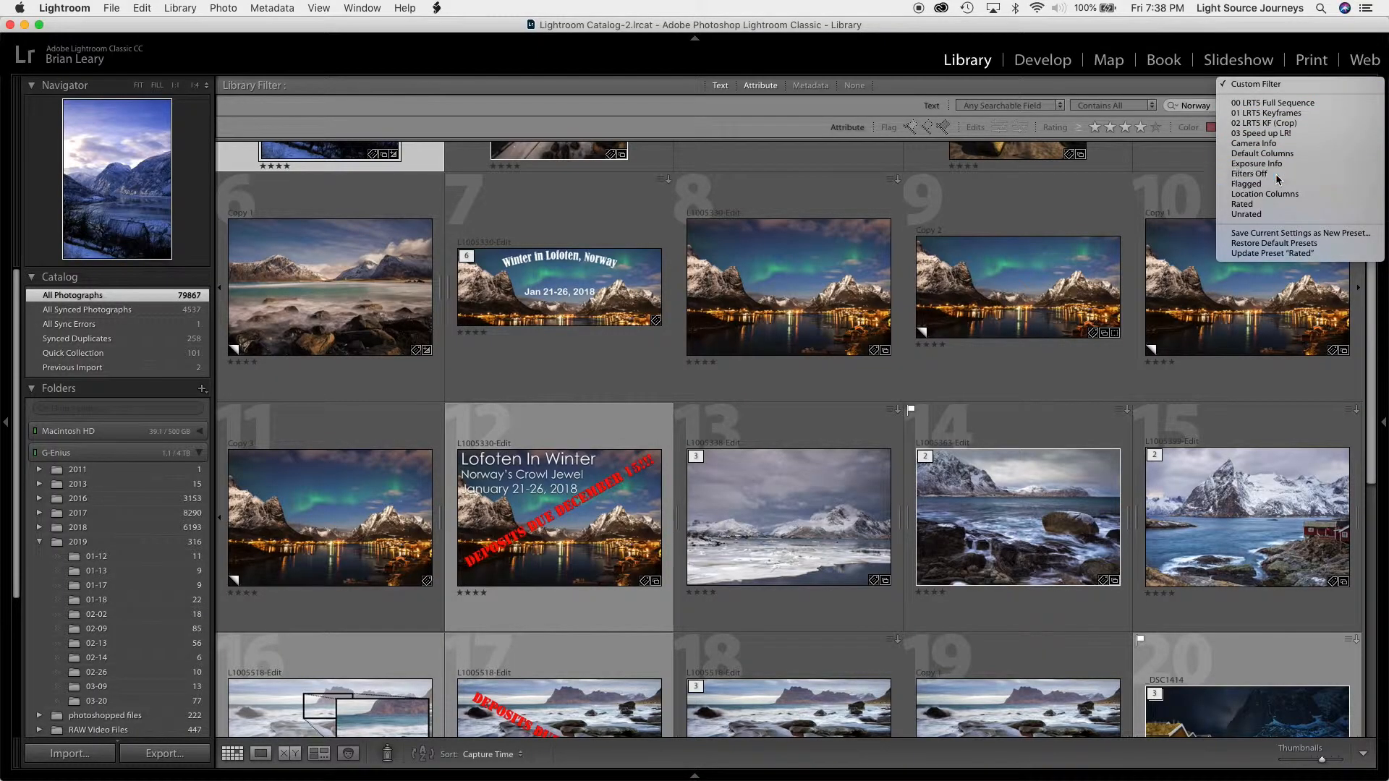
Turn all library filters off and load the Exposure Info filter preset
left_click(1278, 178)
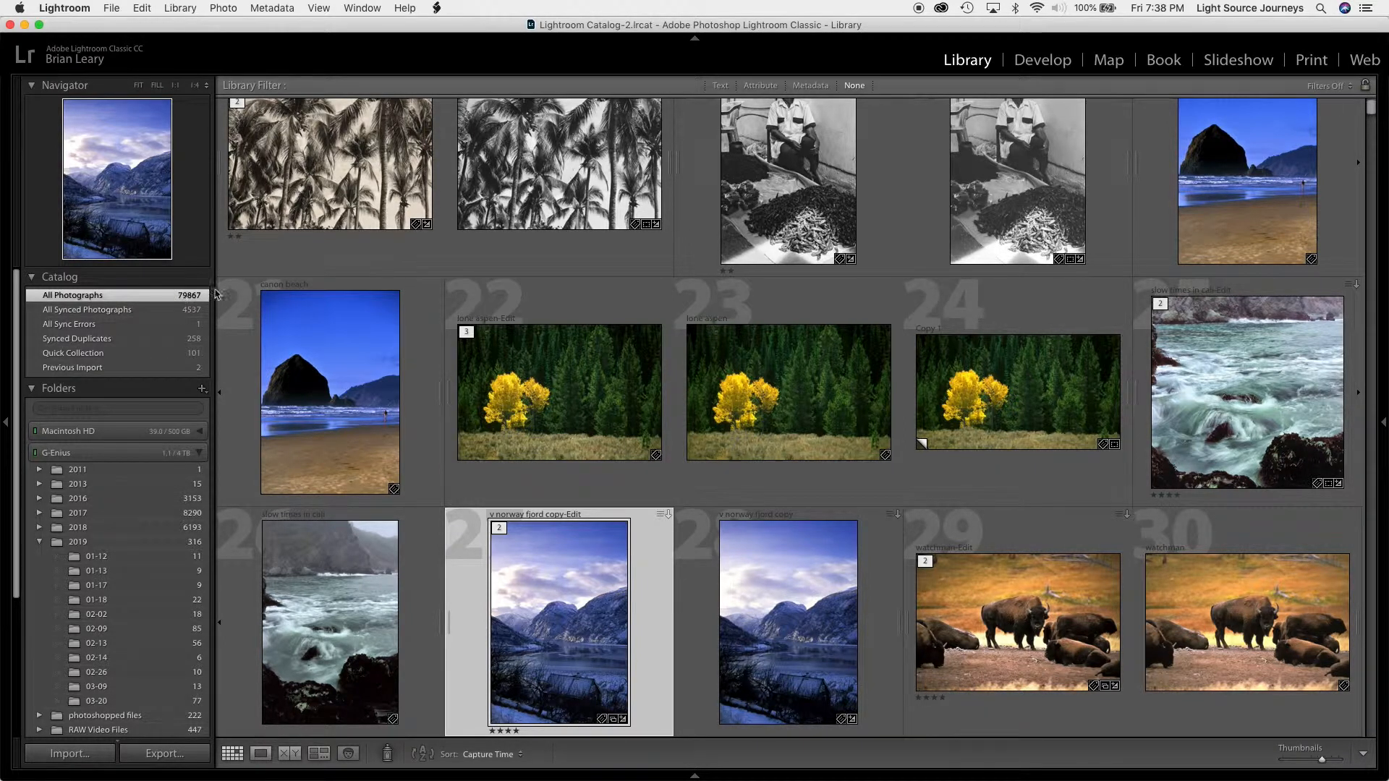
left_click(1348, 85)
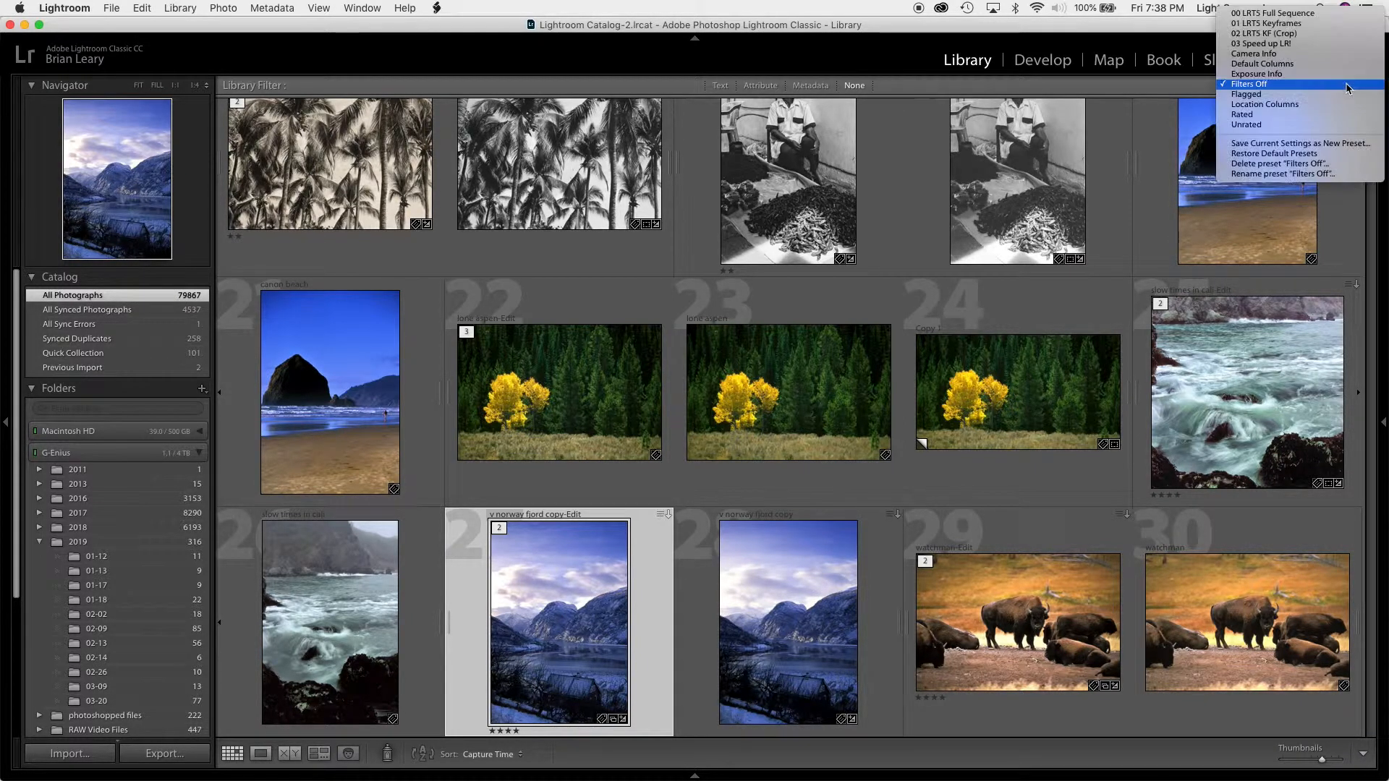
left_click(1301, 76)
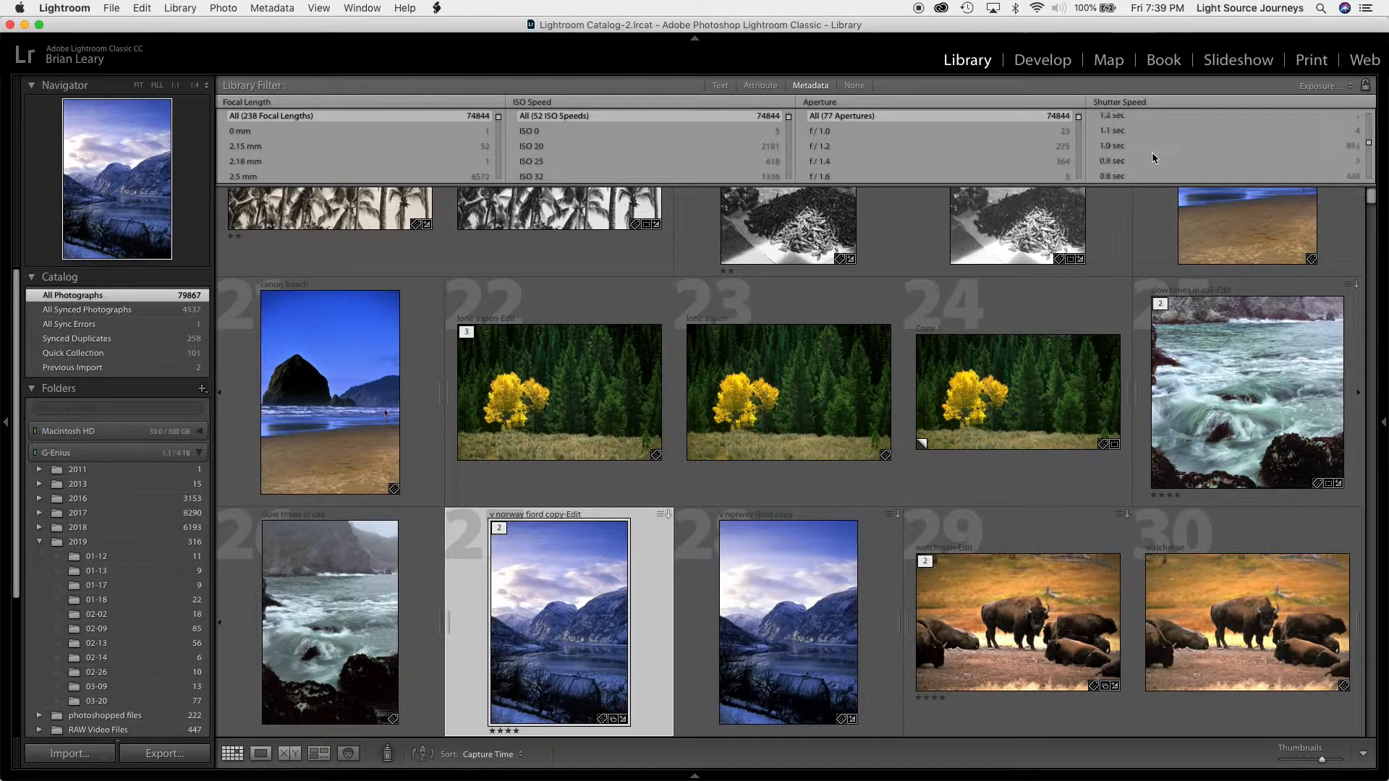
Limit the photos to a shutter speed of 1.0 sec and browse the filtered grid
scroll(1151, 153, "up", 5)
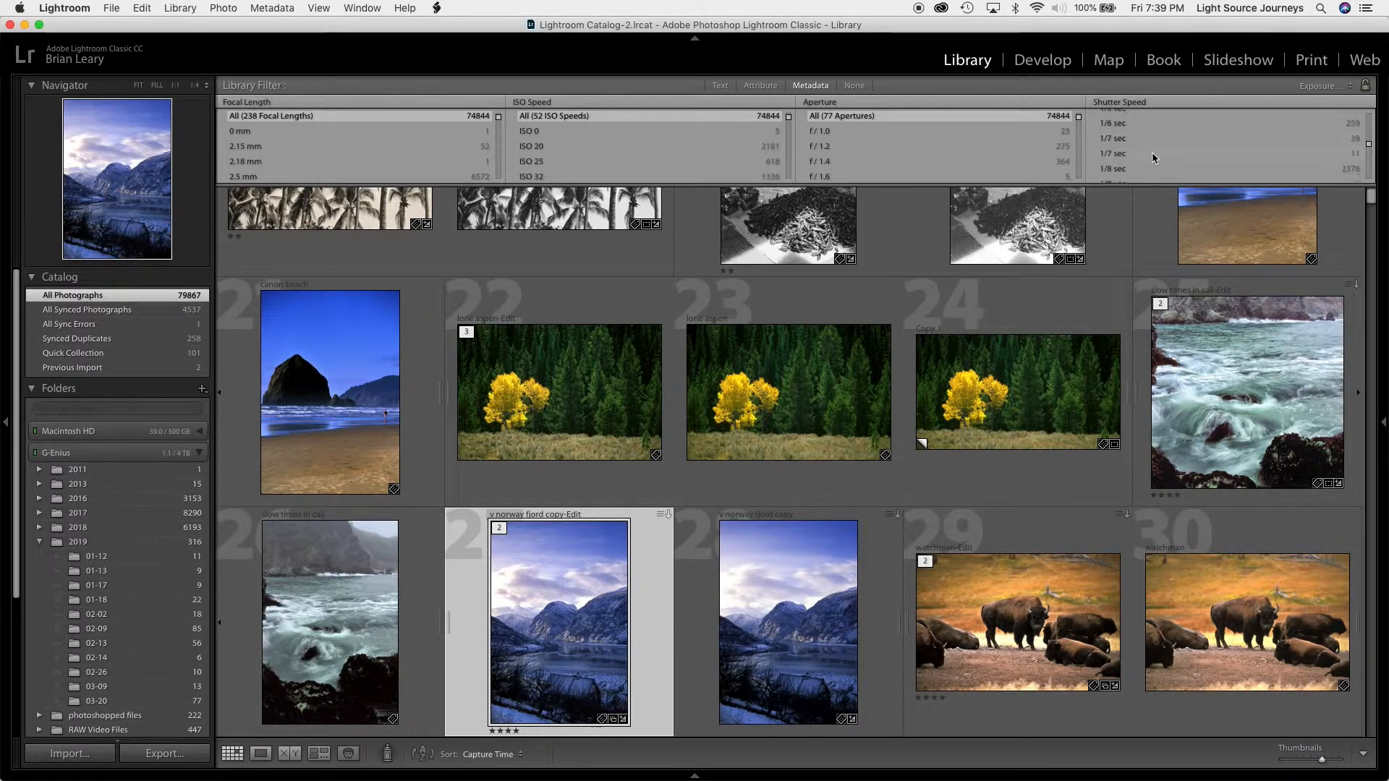
scroll(1151, 152, "up", 2)
scroll(1152, 152, "up", 3)
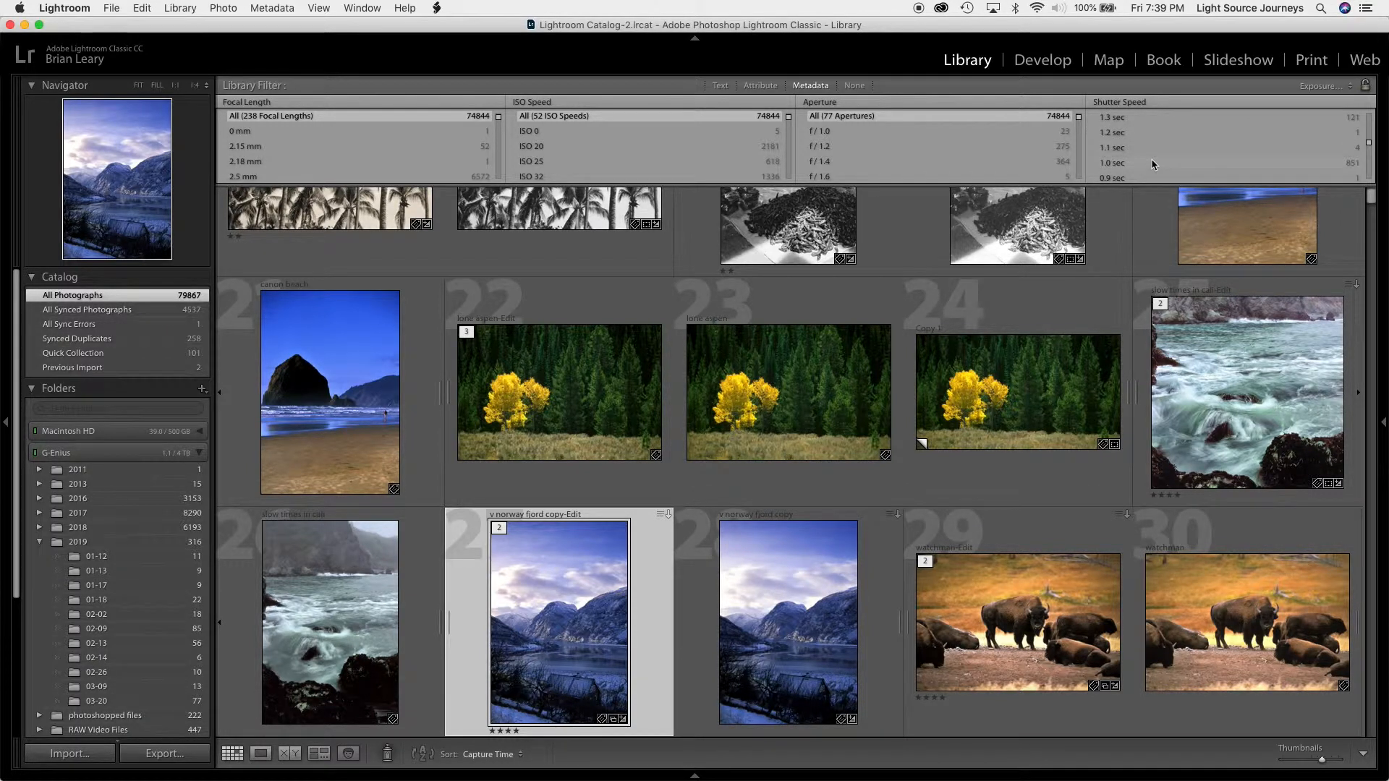
left_click(1152, 159)
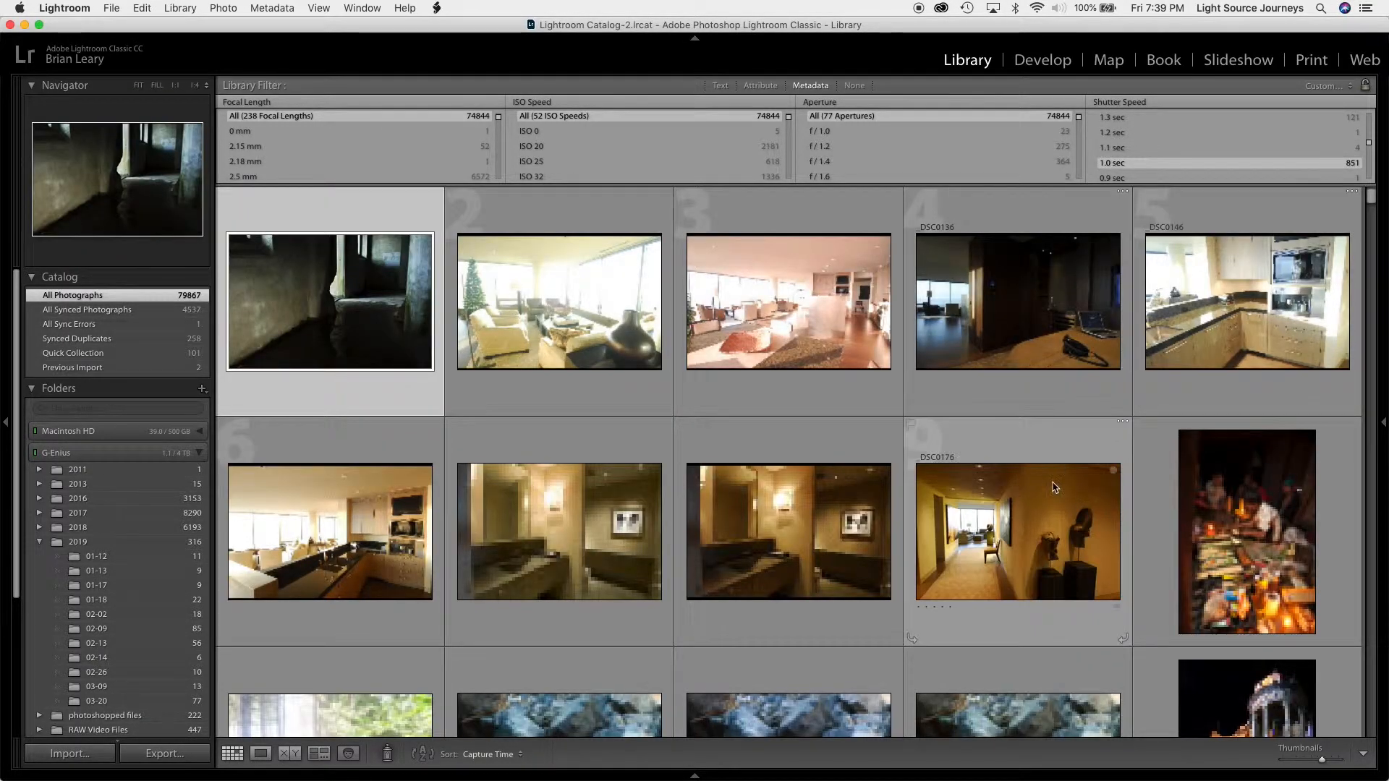
scroll(1053, 482, "down", 10)
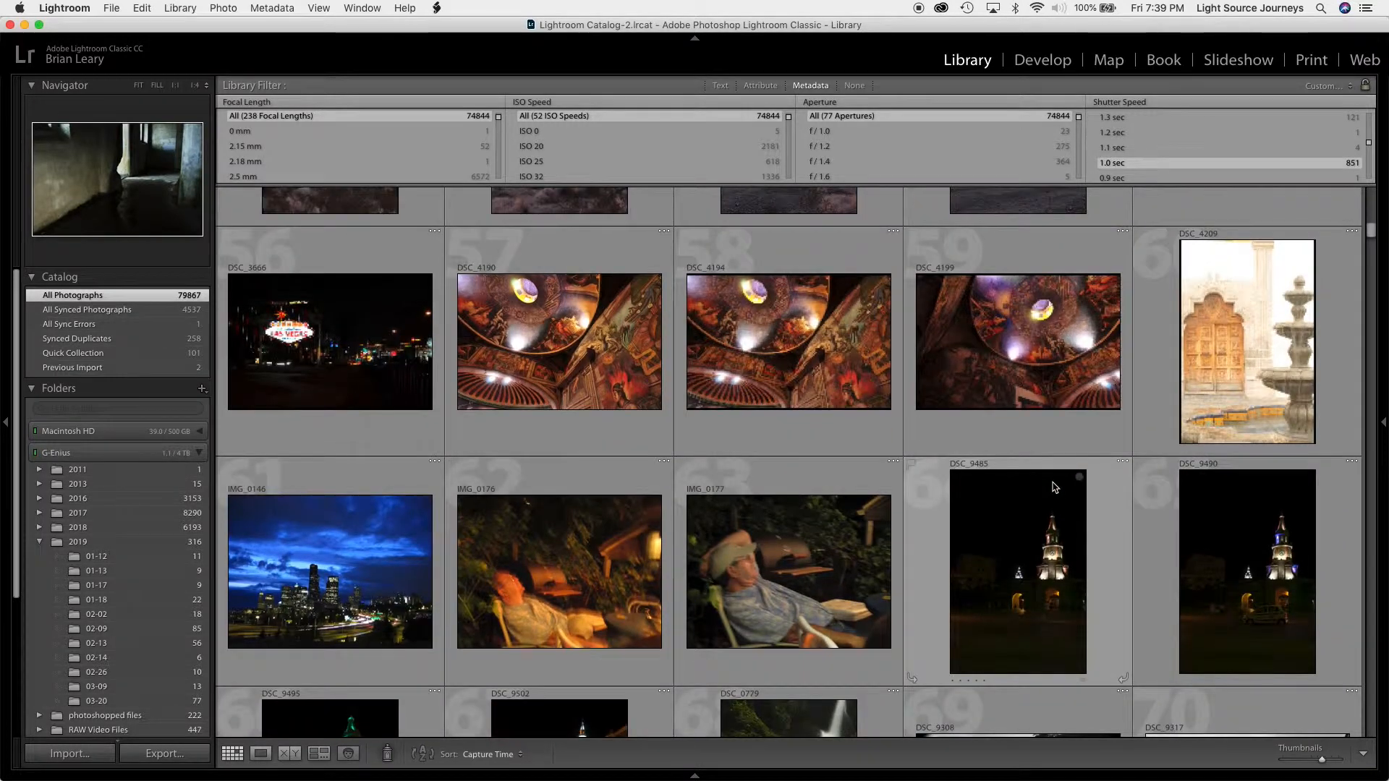
scroll(1053, 487, "down", 5)
scroll(1052, 487, "down", 5)
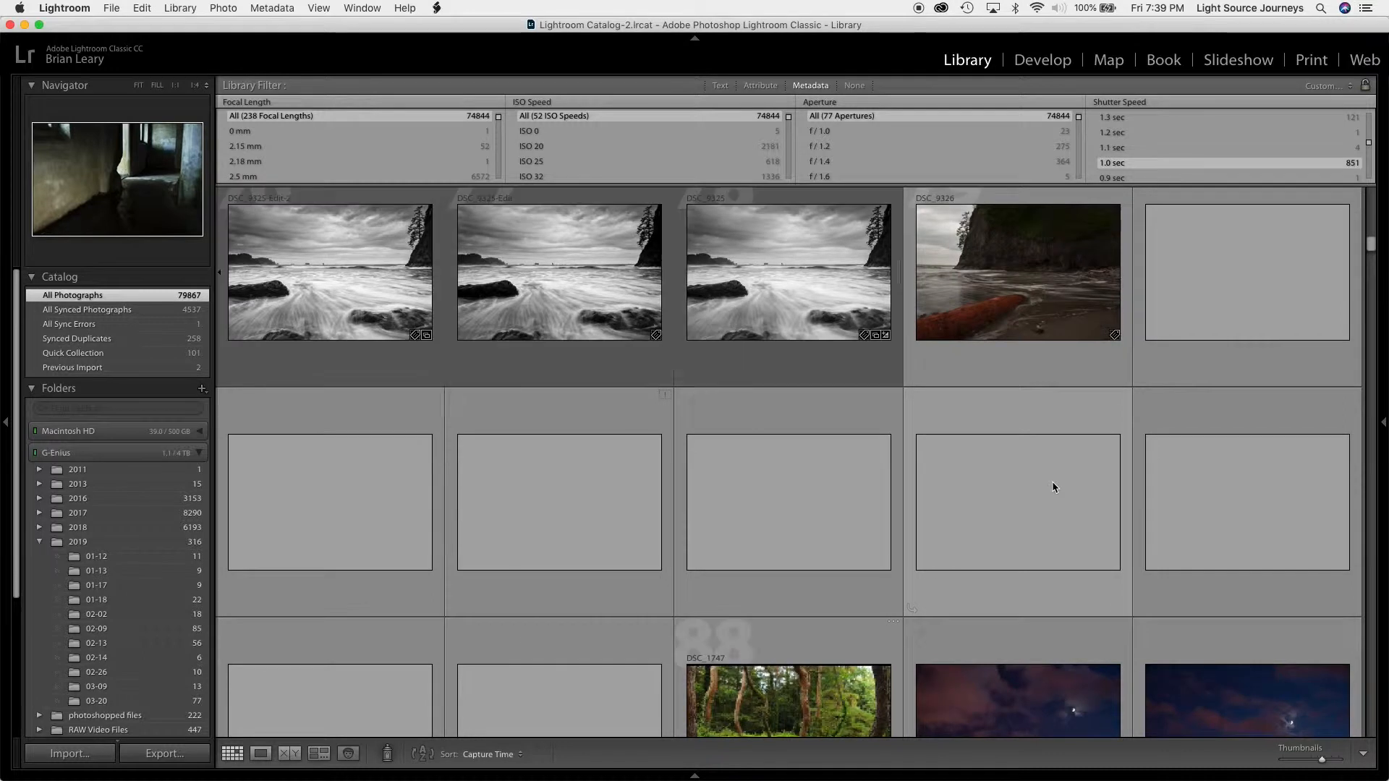
scroll(1053, 486, "down", 6)
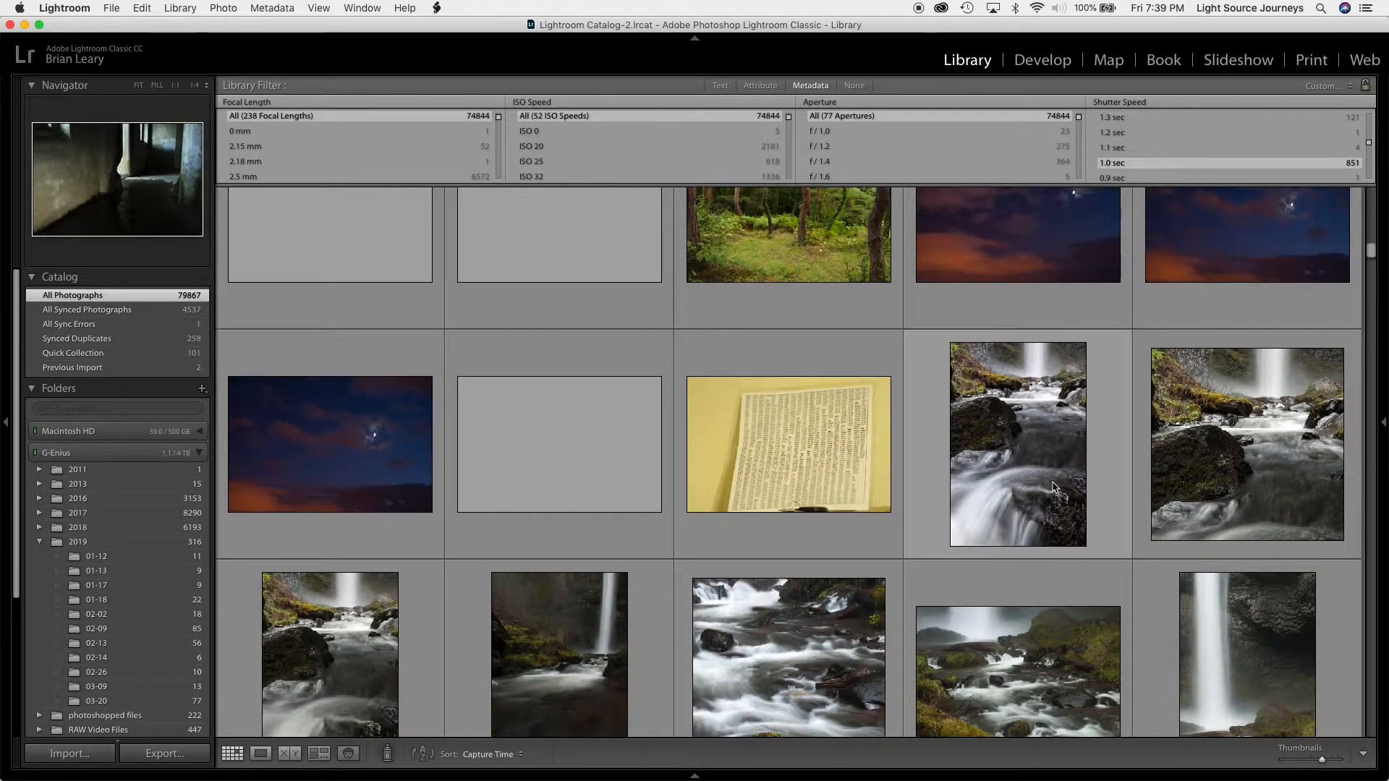
scroll(1052, 485, "down", 3)
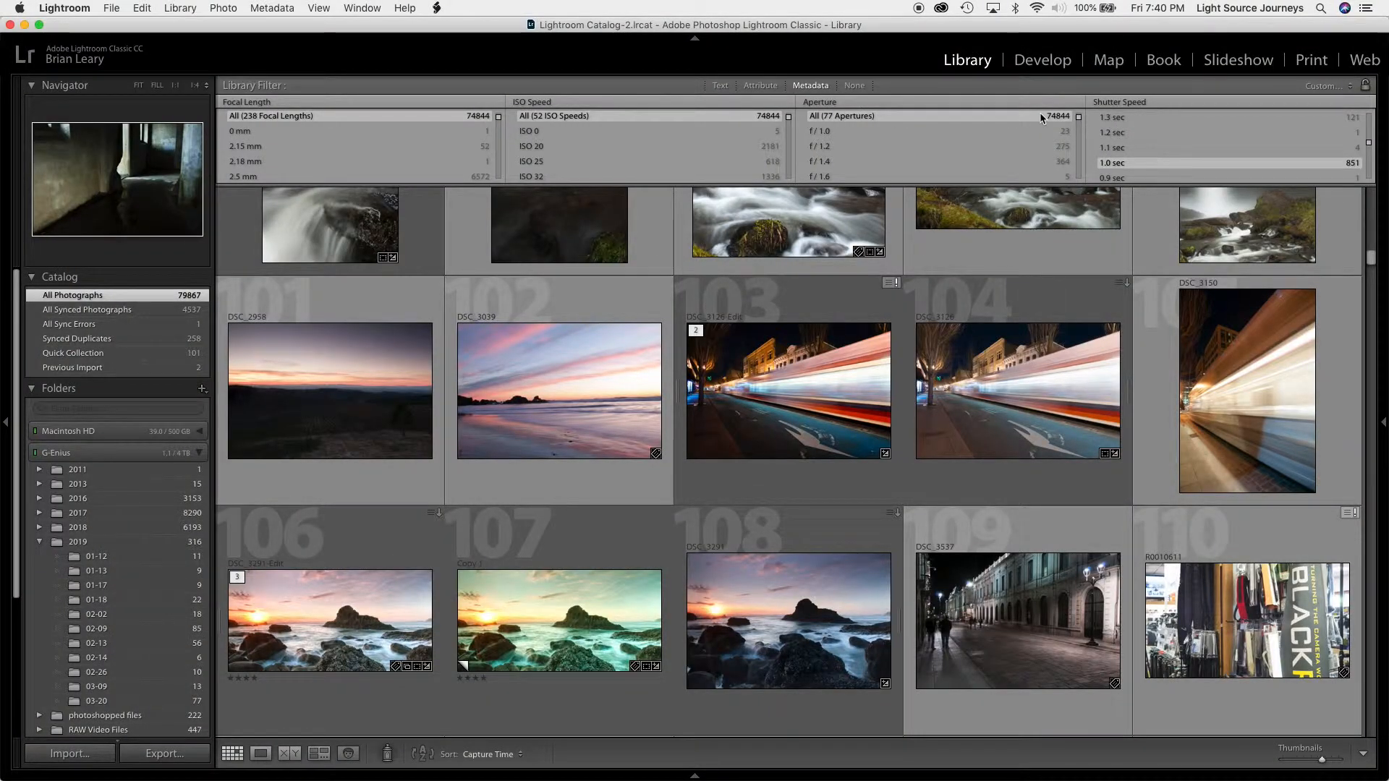
Change the metadata filter's Focal Length column to Camera
left_click(348, 105)
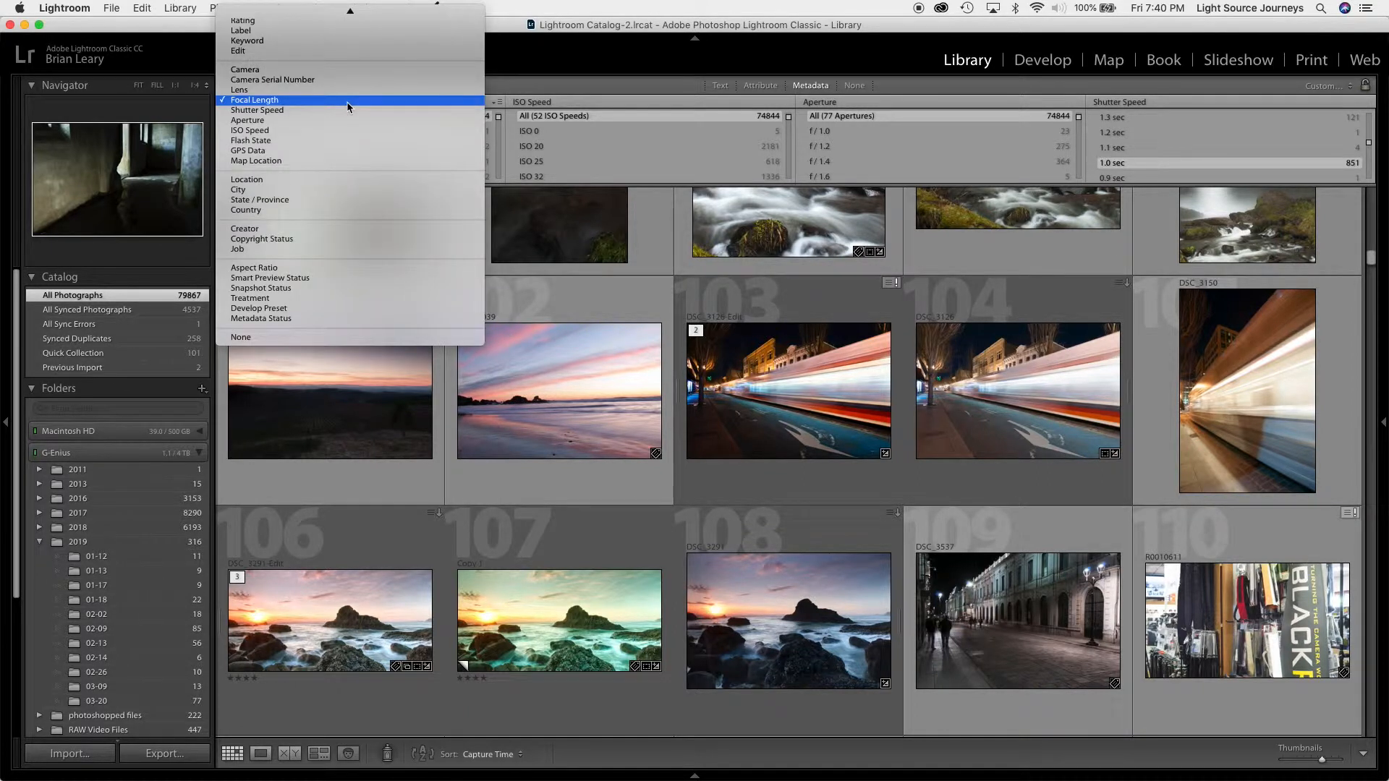
scroll(255, 107, "up", 3)
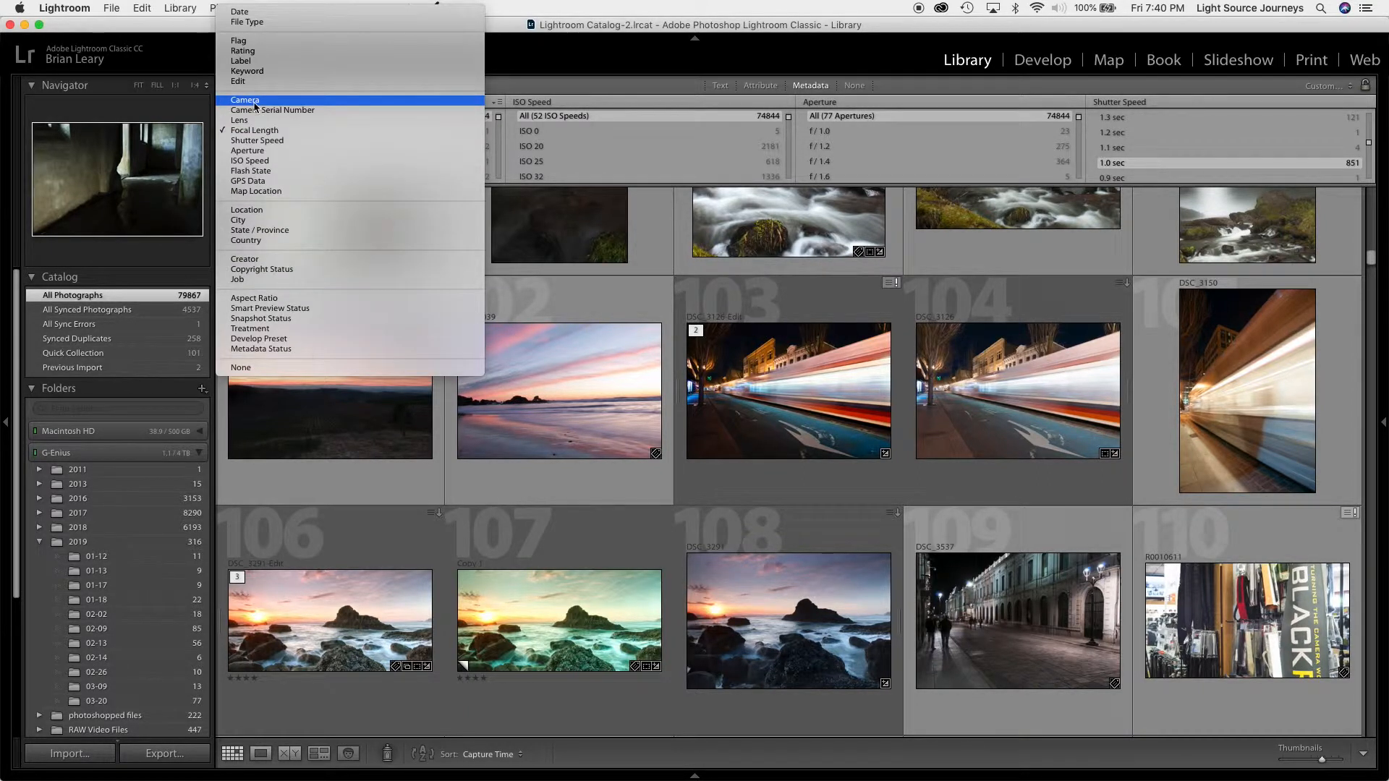
left_click(255, 101)
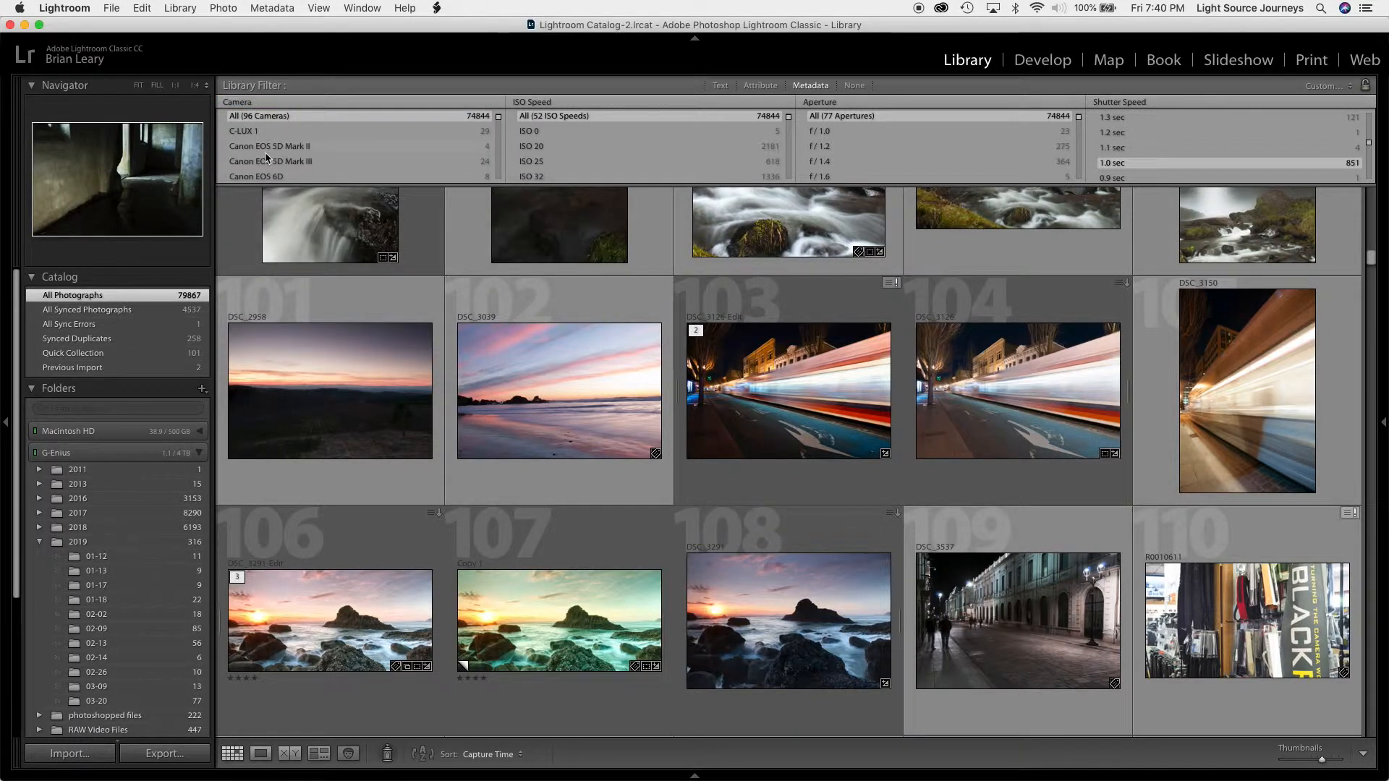
Limit the photos to the ILCE-7SM2 camera and browse the matching photos
scroll(266, 158, "down", 10)
scroll(266, 157, "down", 3)
scroll(266, 158, "down", 8)
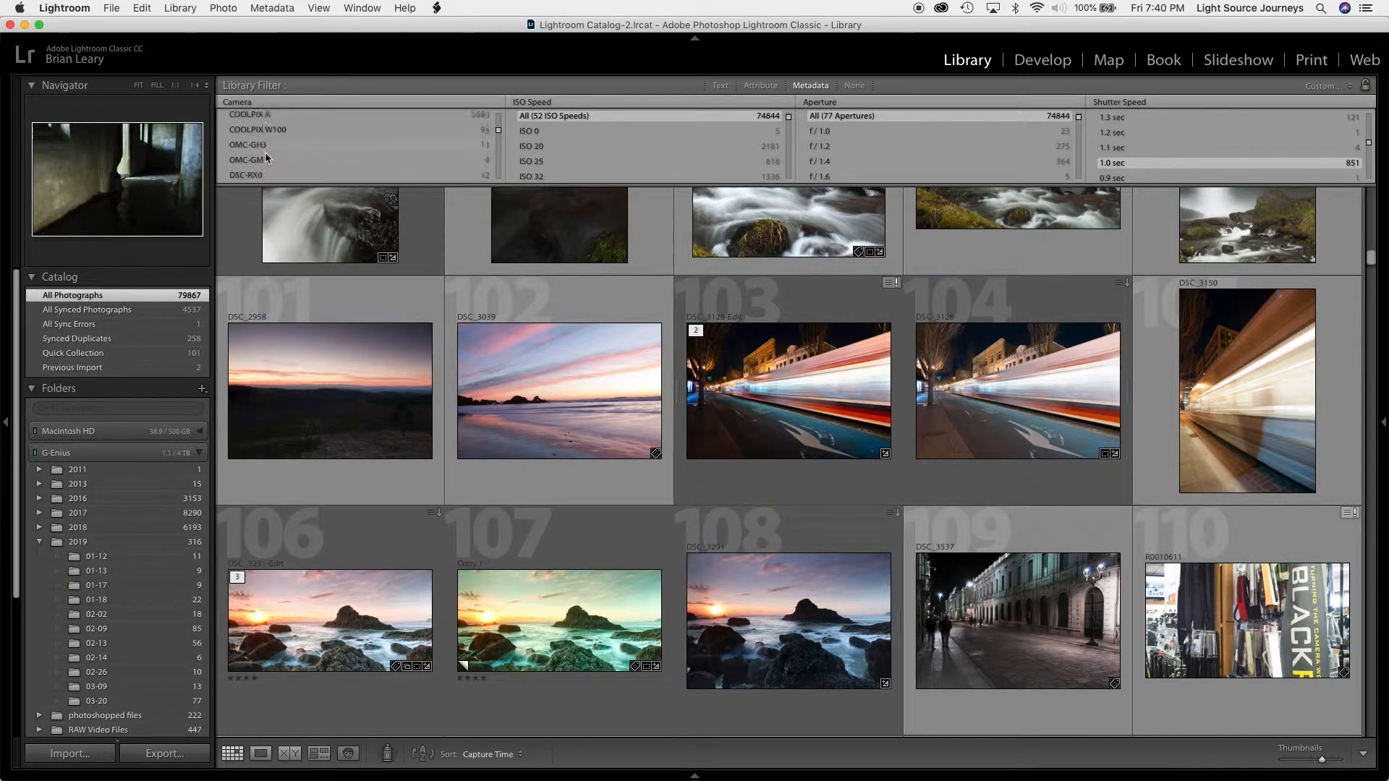
scroll(266, 158, "down", 1)
scroll(266, 158, "down", 6)
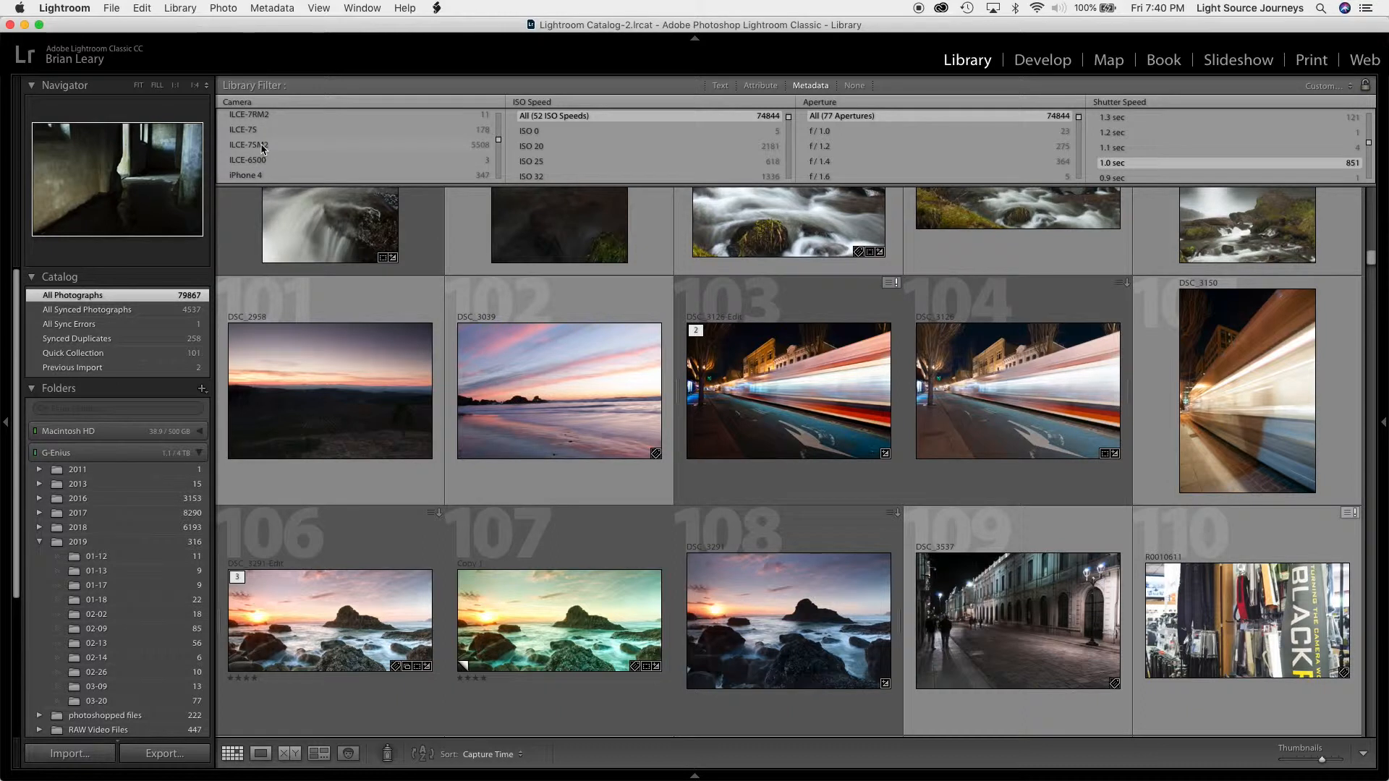
left_click(262, 147)
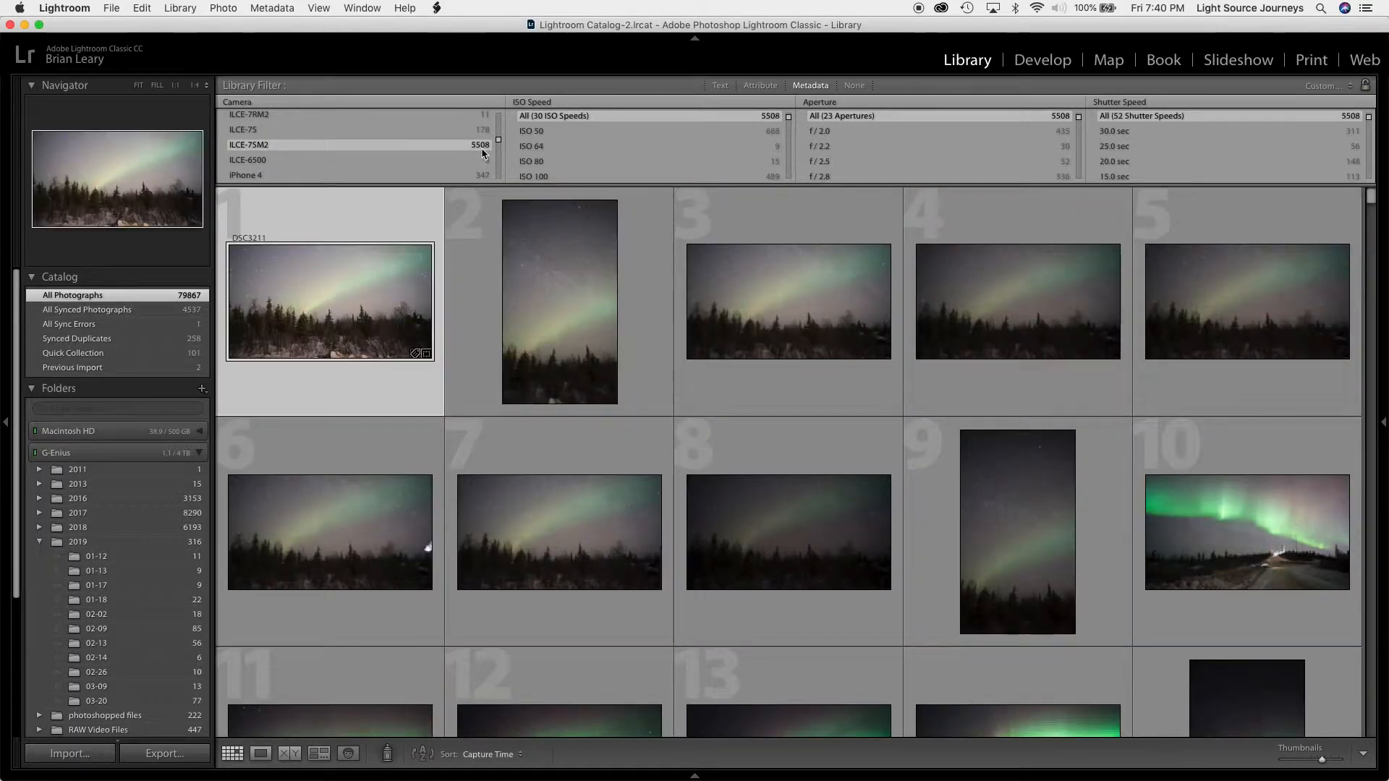
scroll(582, 487, "down", 15)
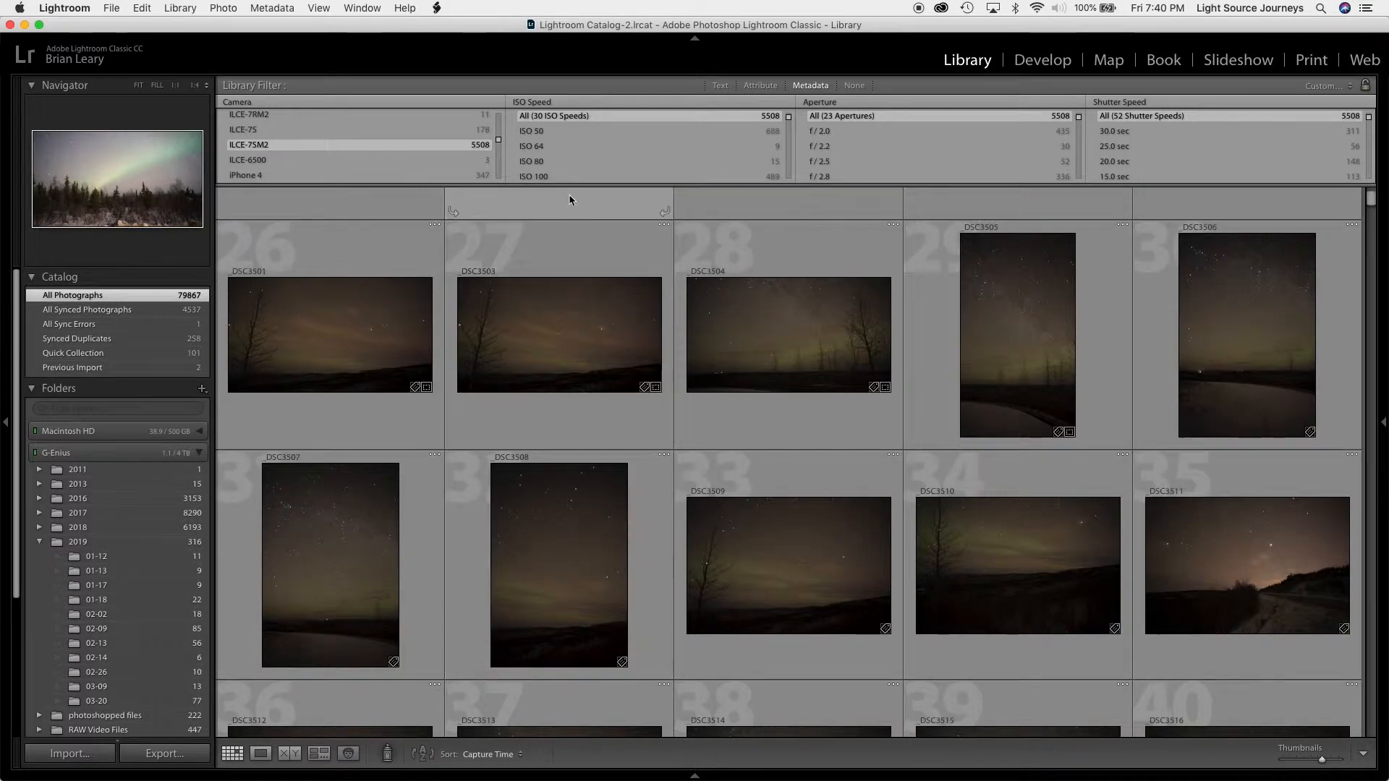
Change the metadata filter's ISO Speed column to Rating, limit the photos to 4 Stars and browse the matches
left_click(558, 104)
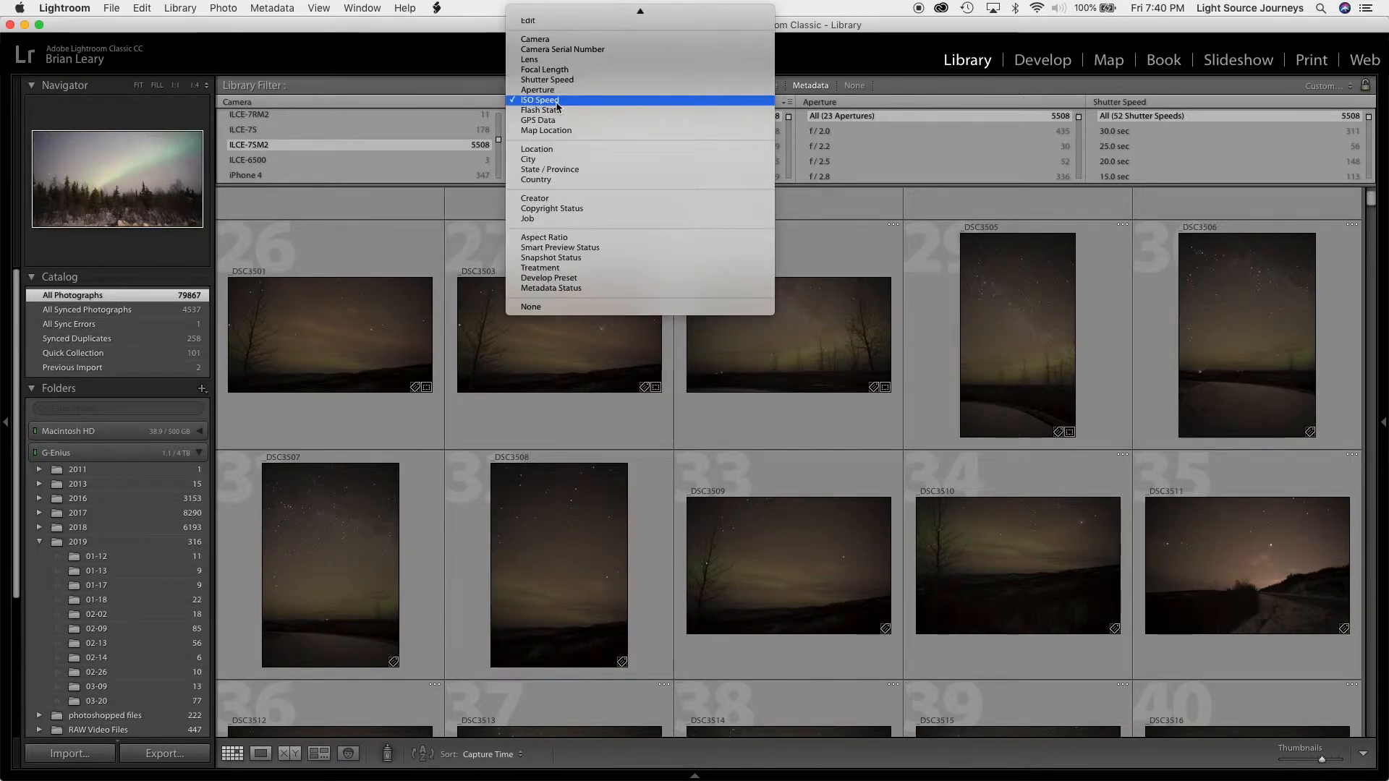
scroll(563, 143, "up", 3)
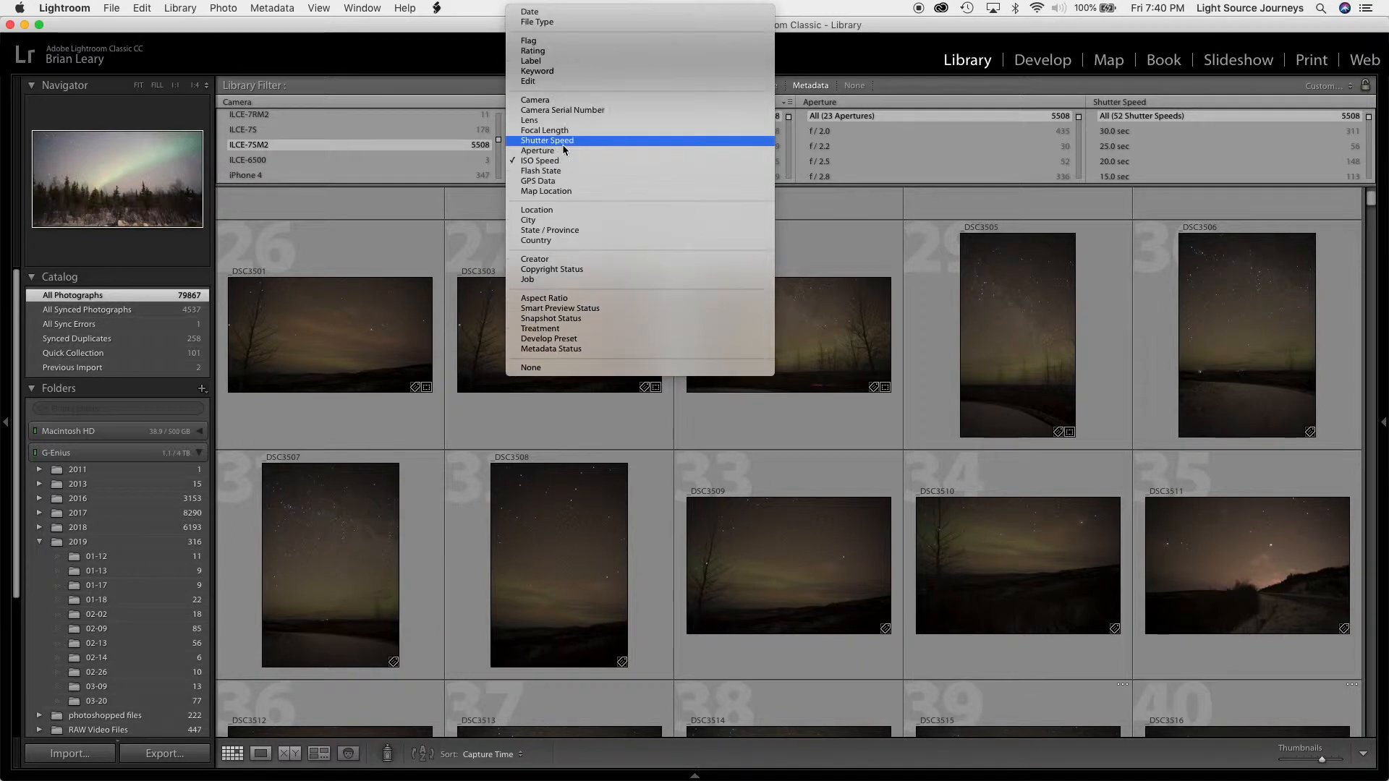
left_click(536, 52)
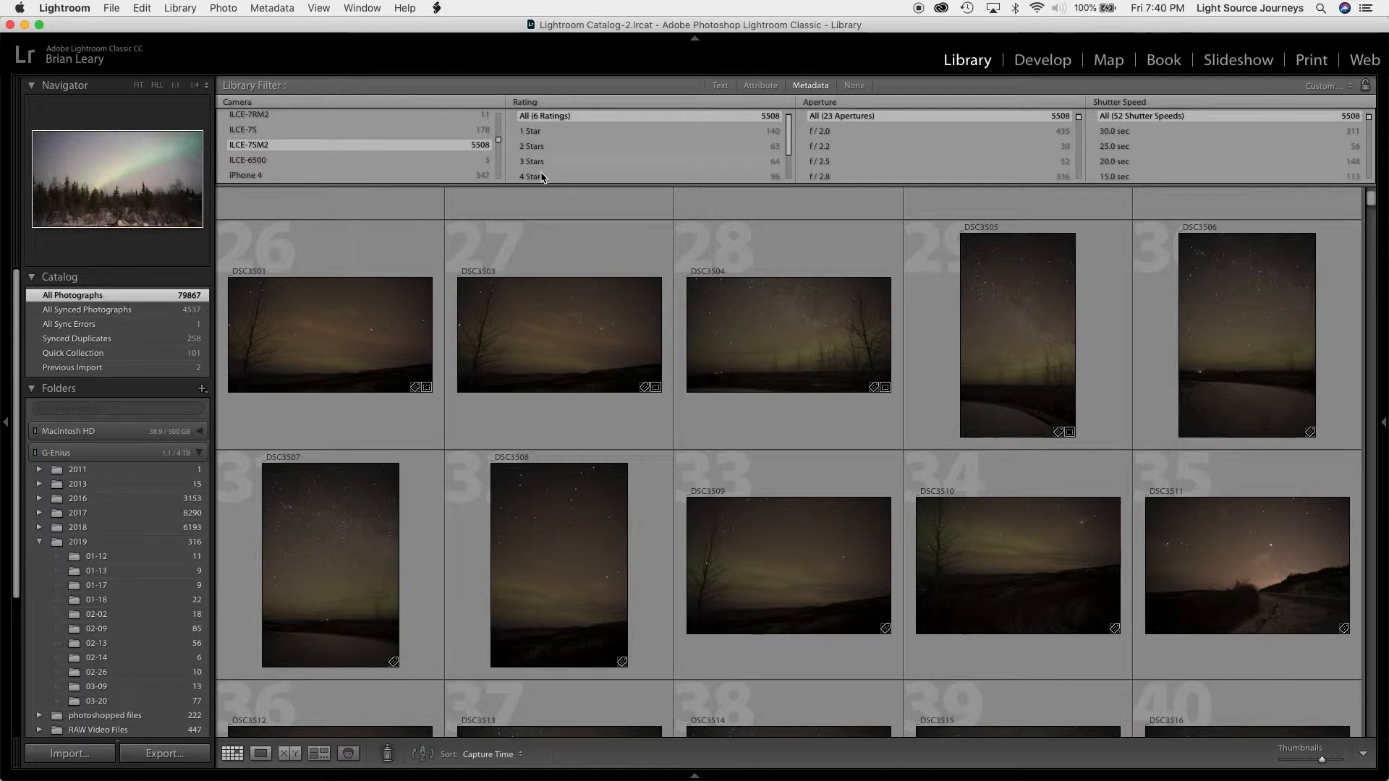
left_click(539, 177)
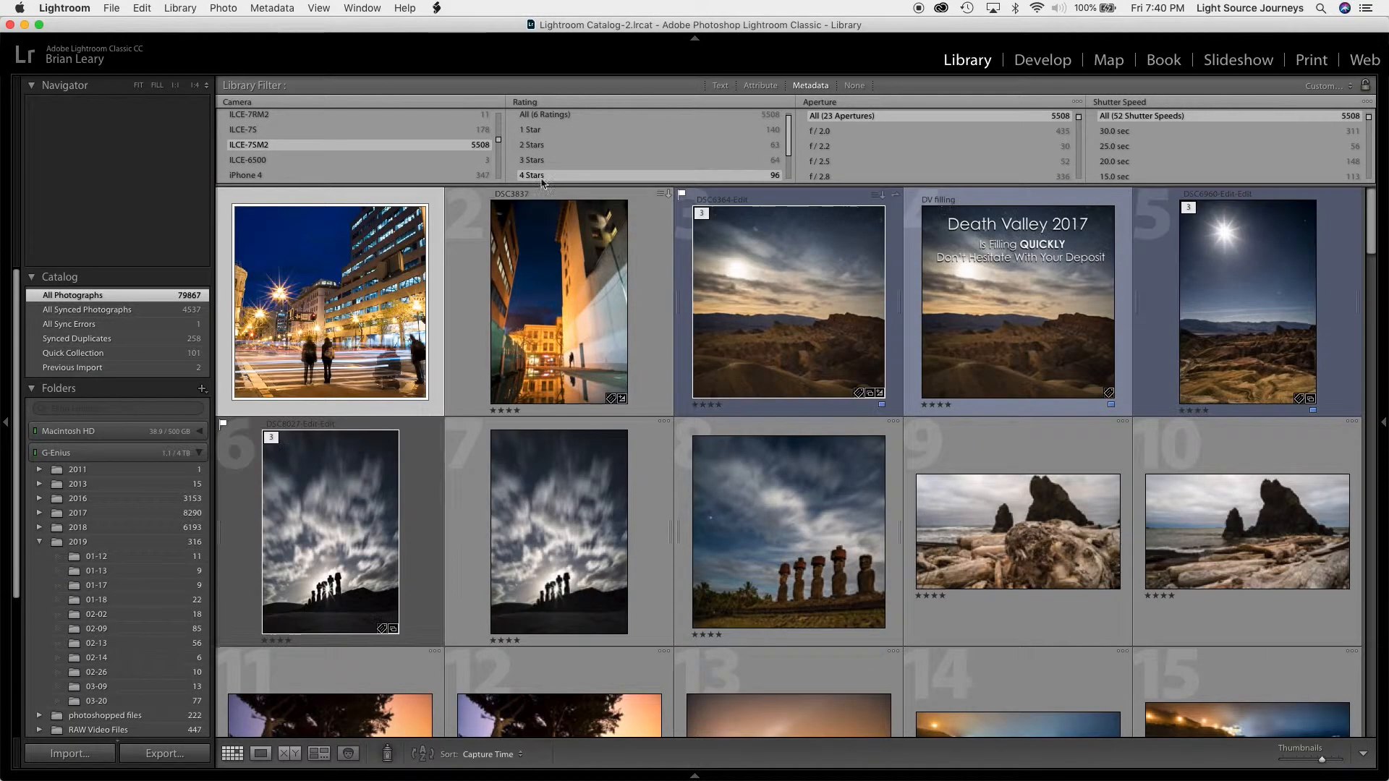
scroll(601, 379, "down", 10)
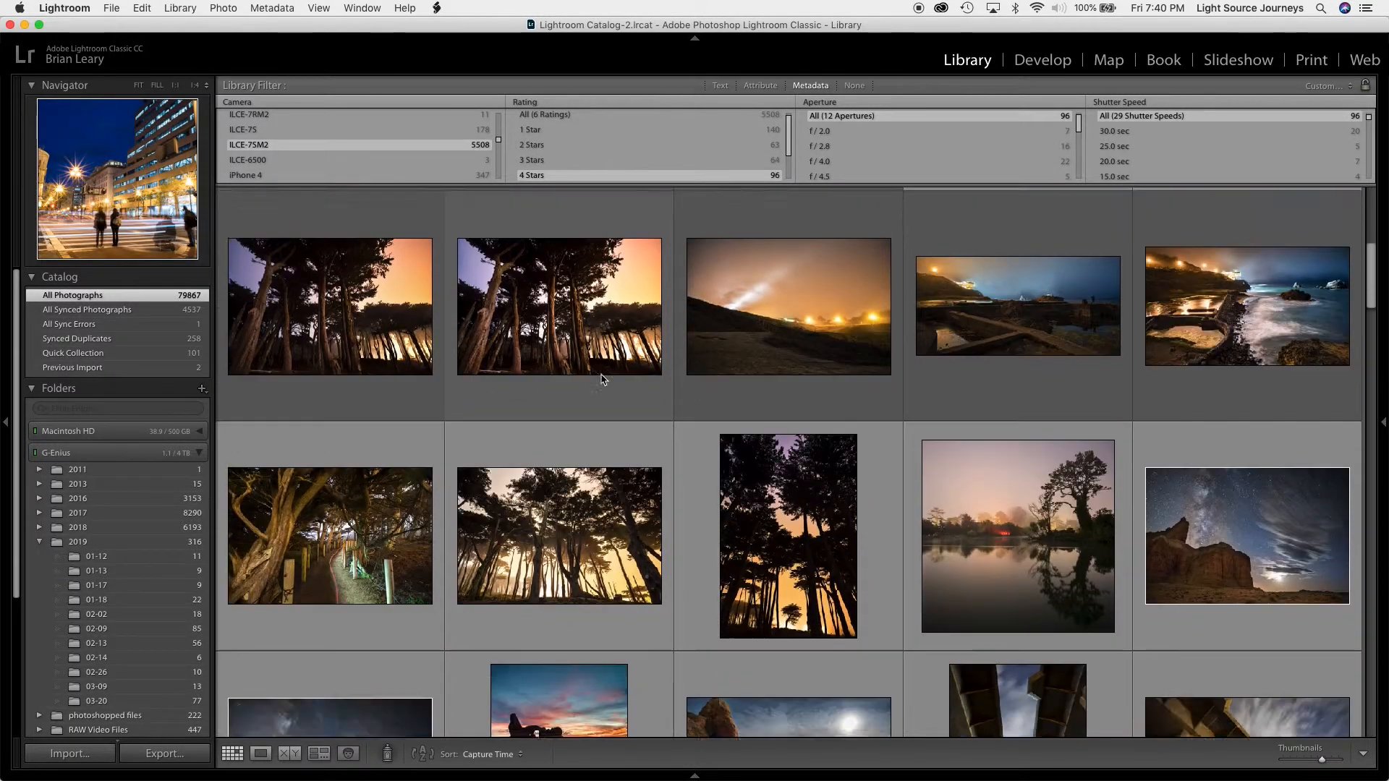
key("j")
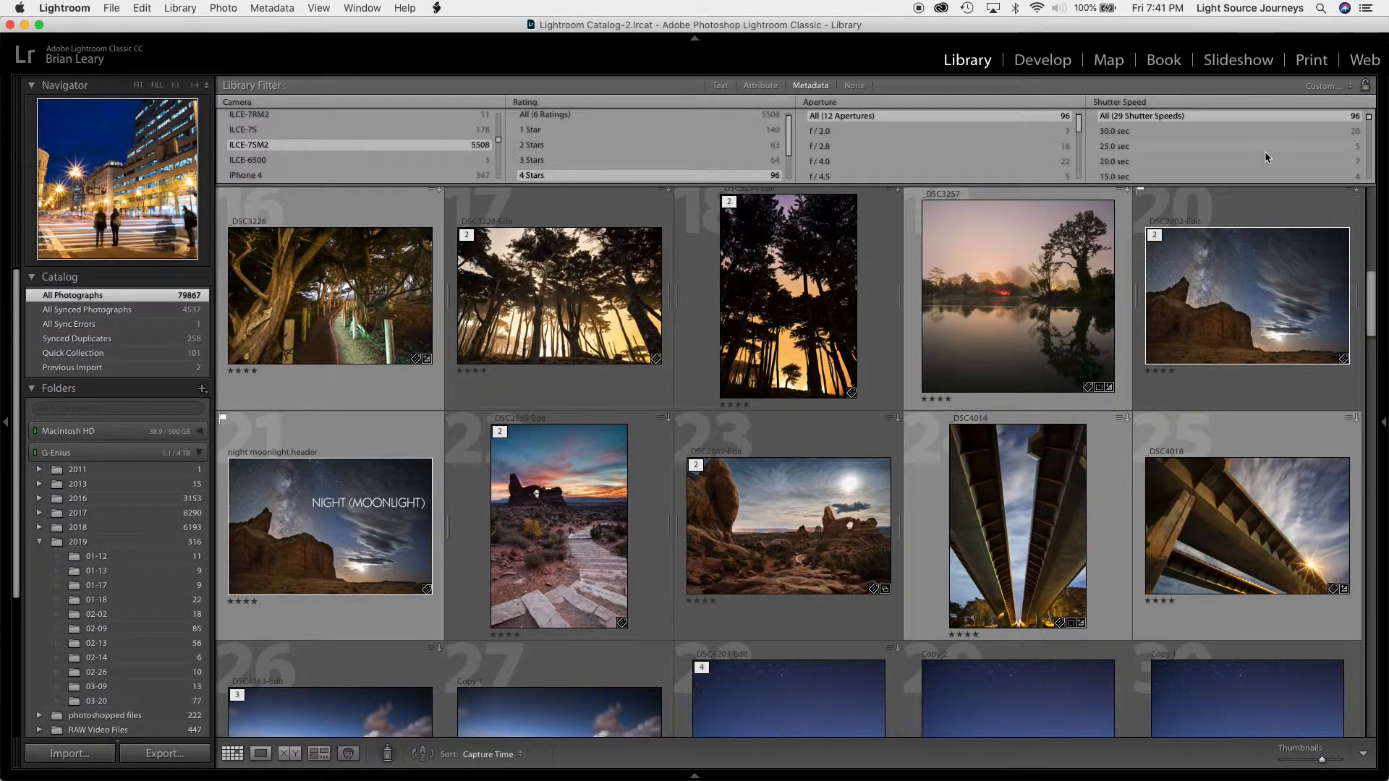
Narrow the 4-star photos to a shutter speed of 1.0 sec
scroll(1254, 163, "down", 3)
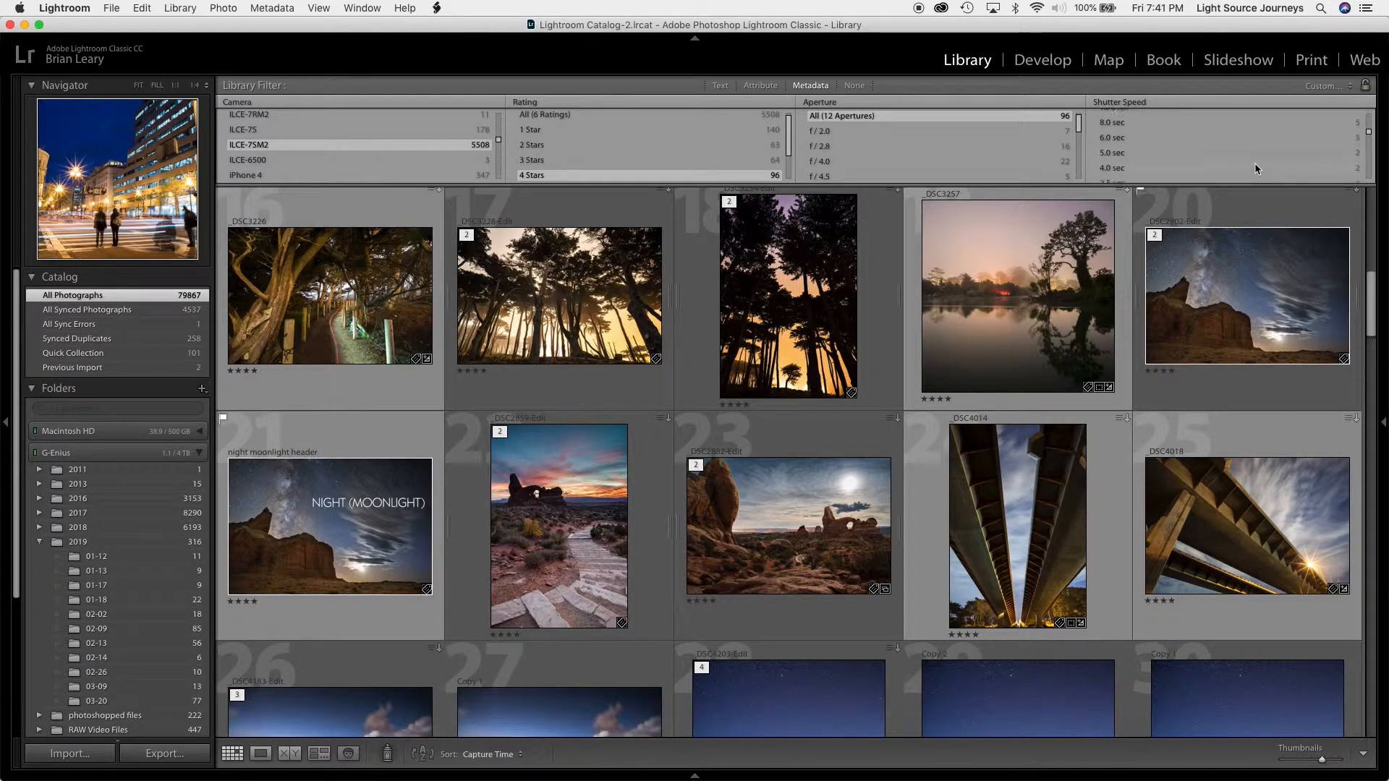
scroll(1255, 163, "down", 3)
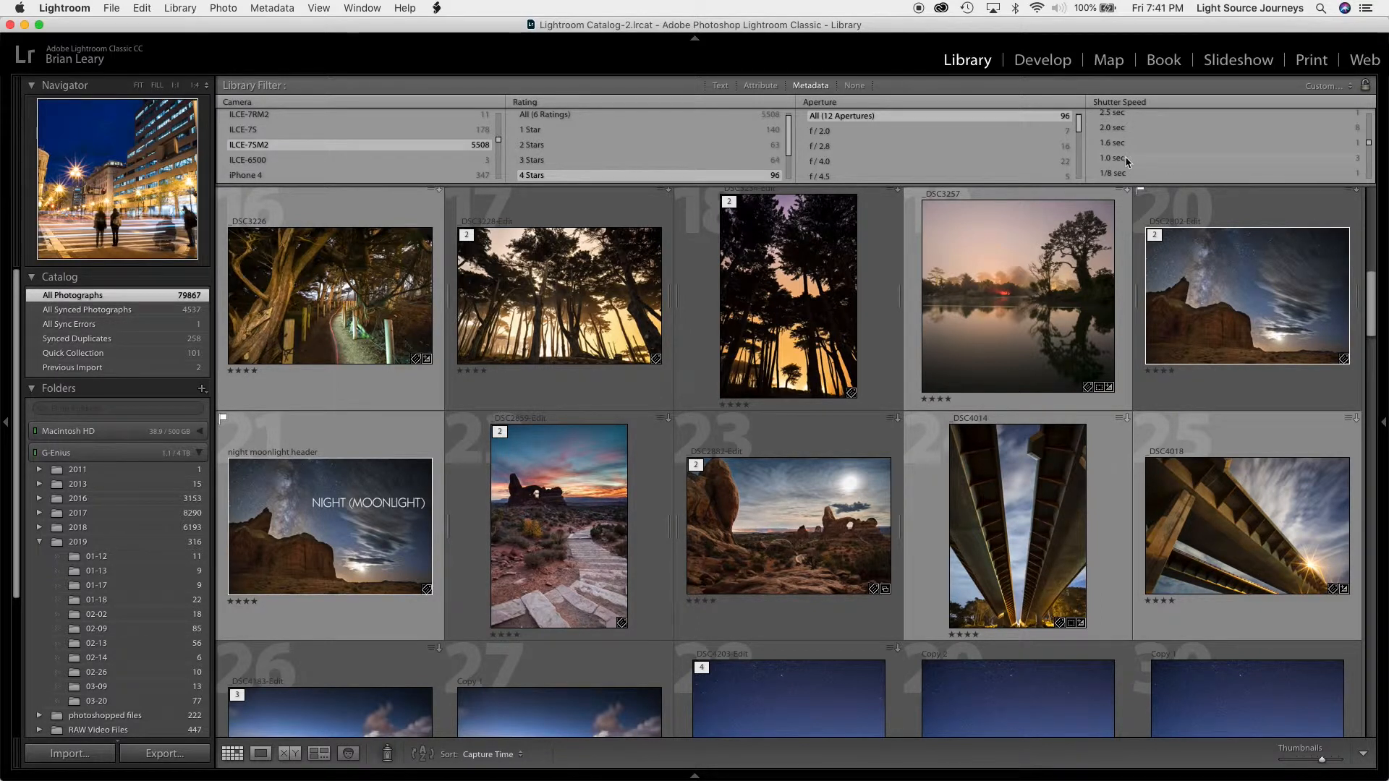
left_click(1124, 163)
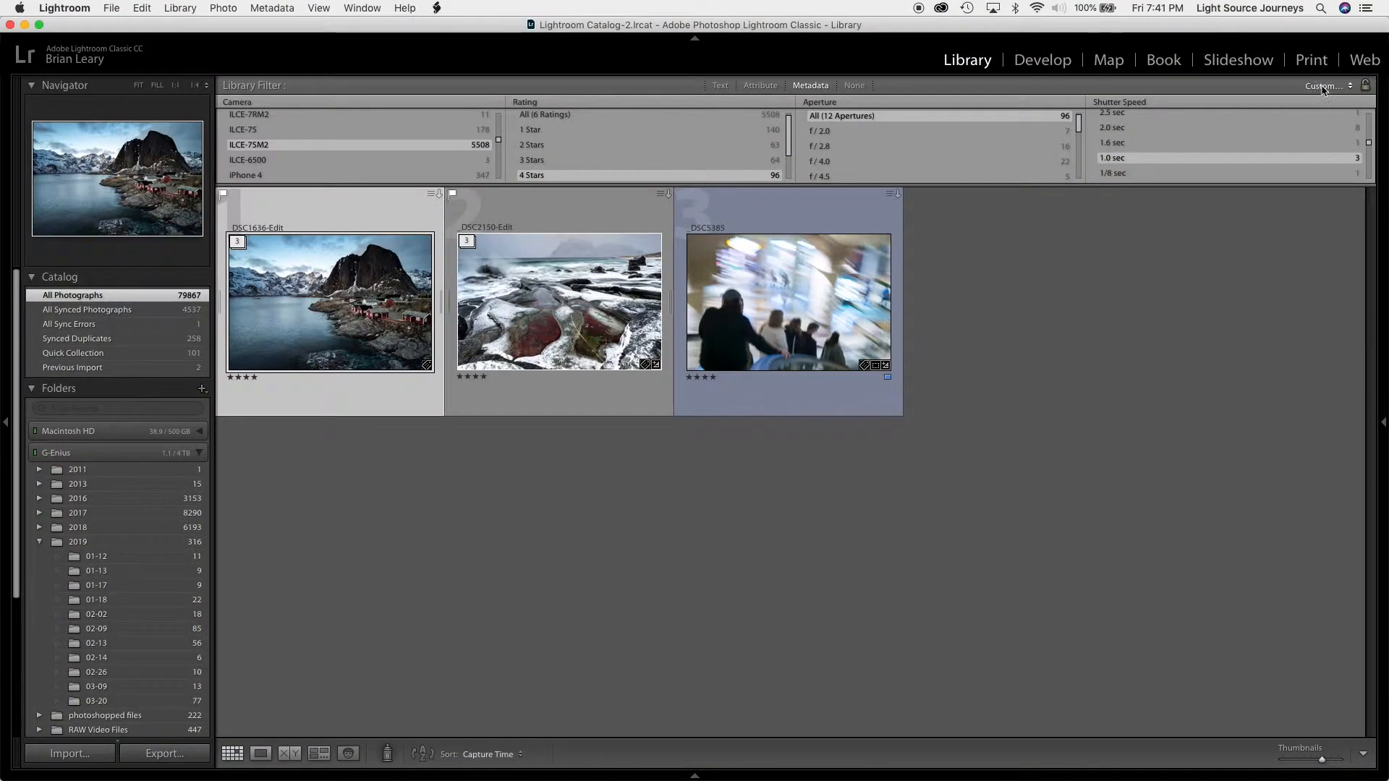
Turn all library filters off and browse the unfiltered grid
left_click(1322, 86)
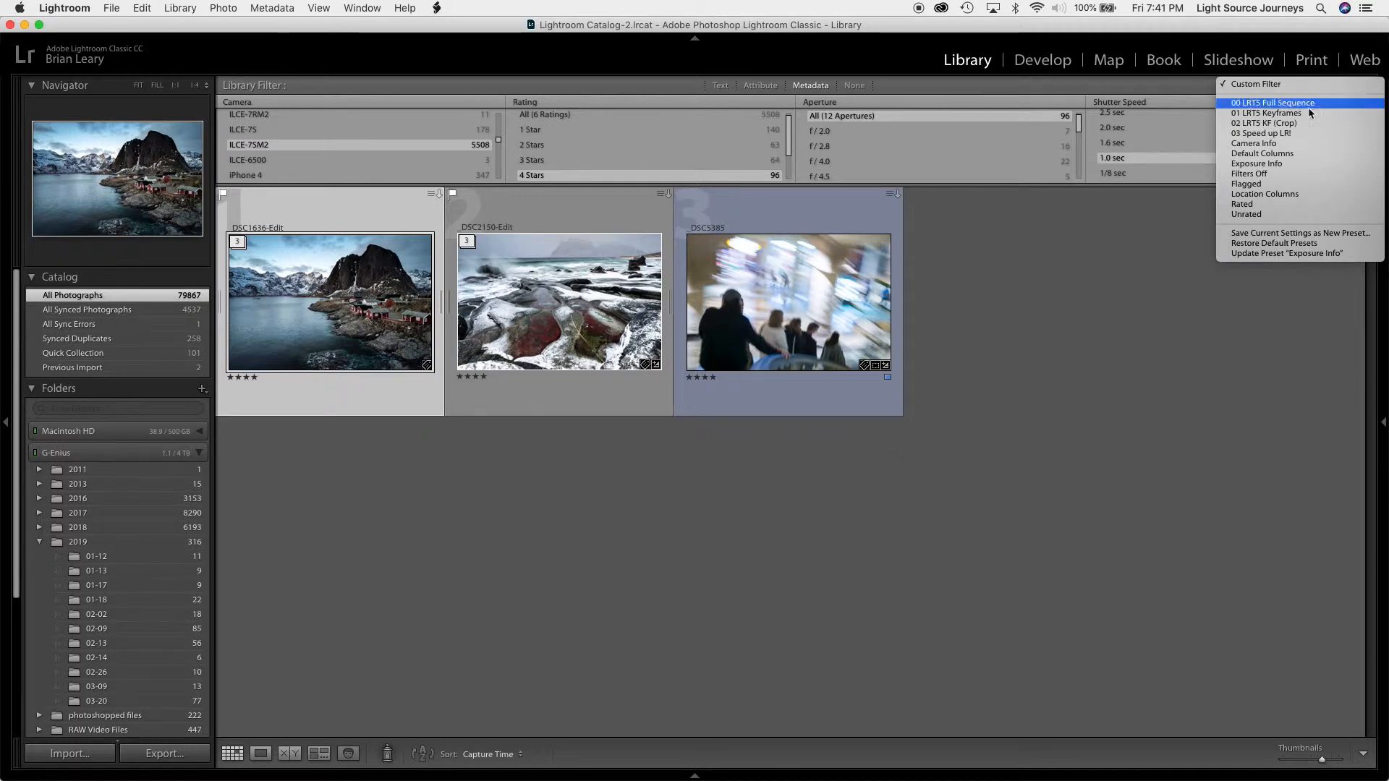
left_click(1283, 173)
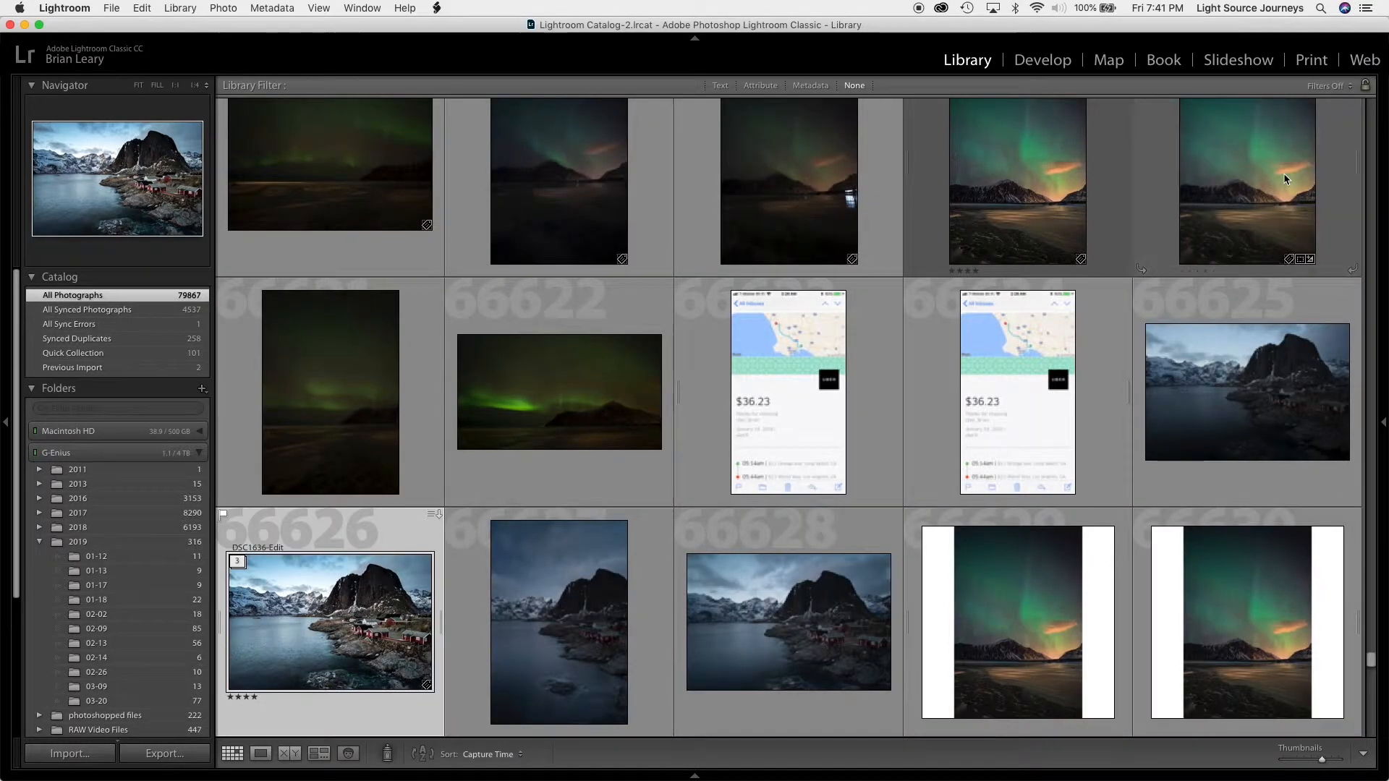
scroll(1173, 463, "down", 15)
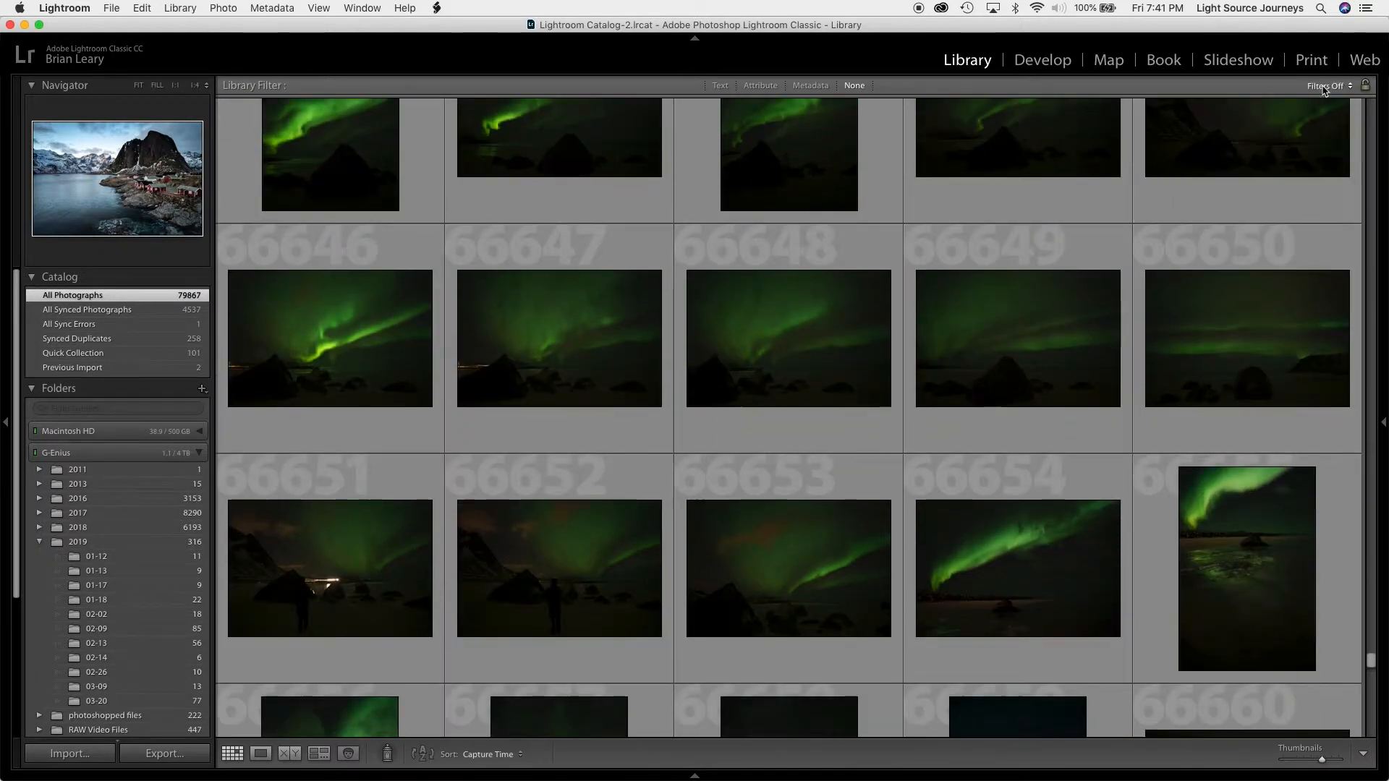
Load the Camera Info filter preset and limit the photos to the ILCE-7SM2 camera
left_click(1327, 86)
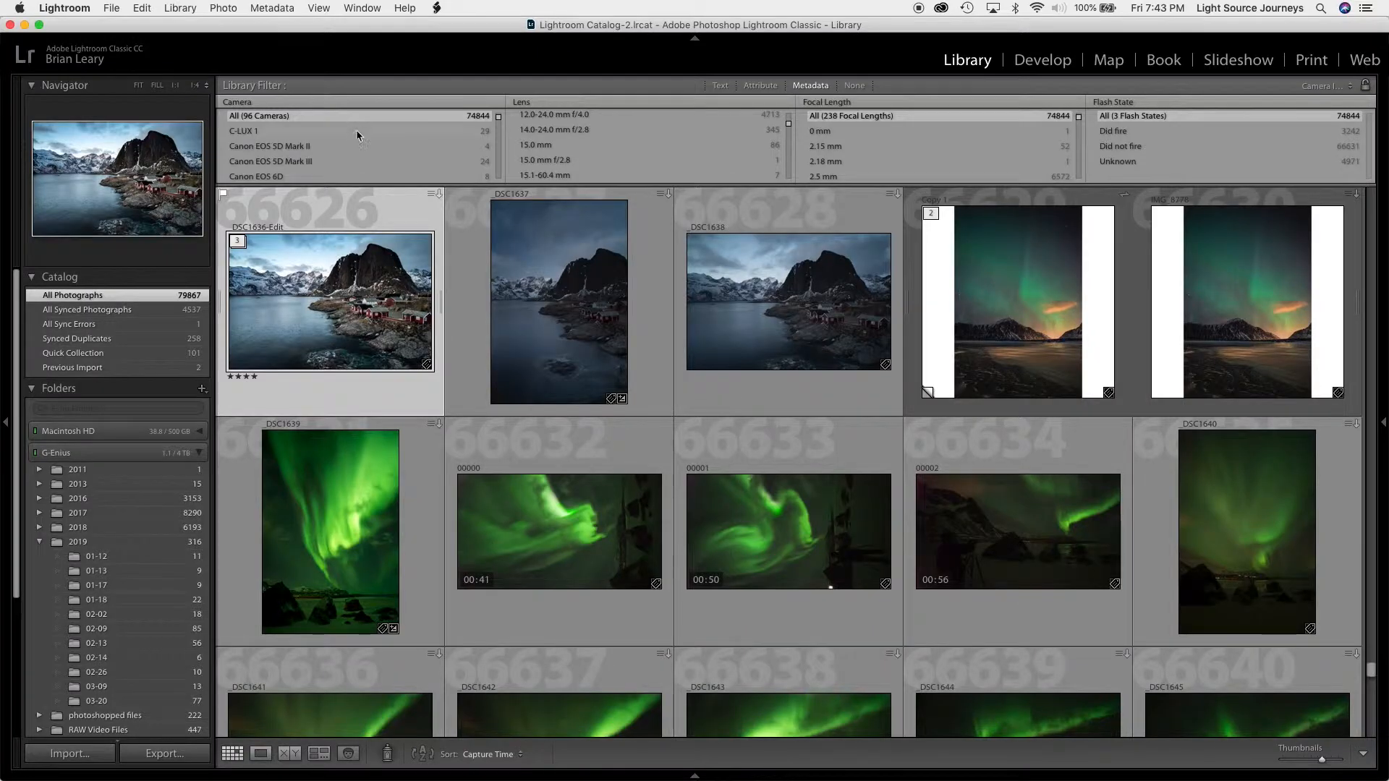
scroll(356, 133, "down", 10)
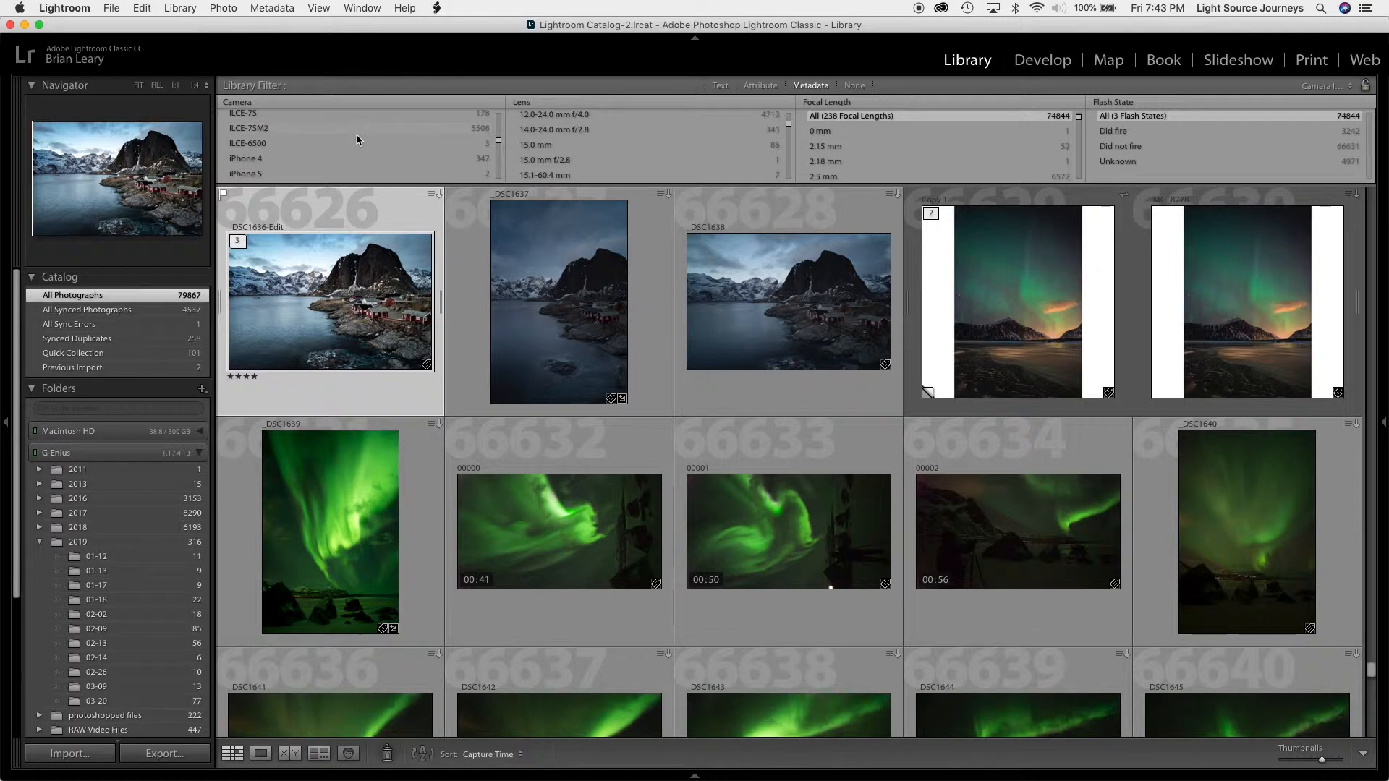
left_click(350, 132)
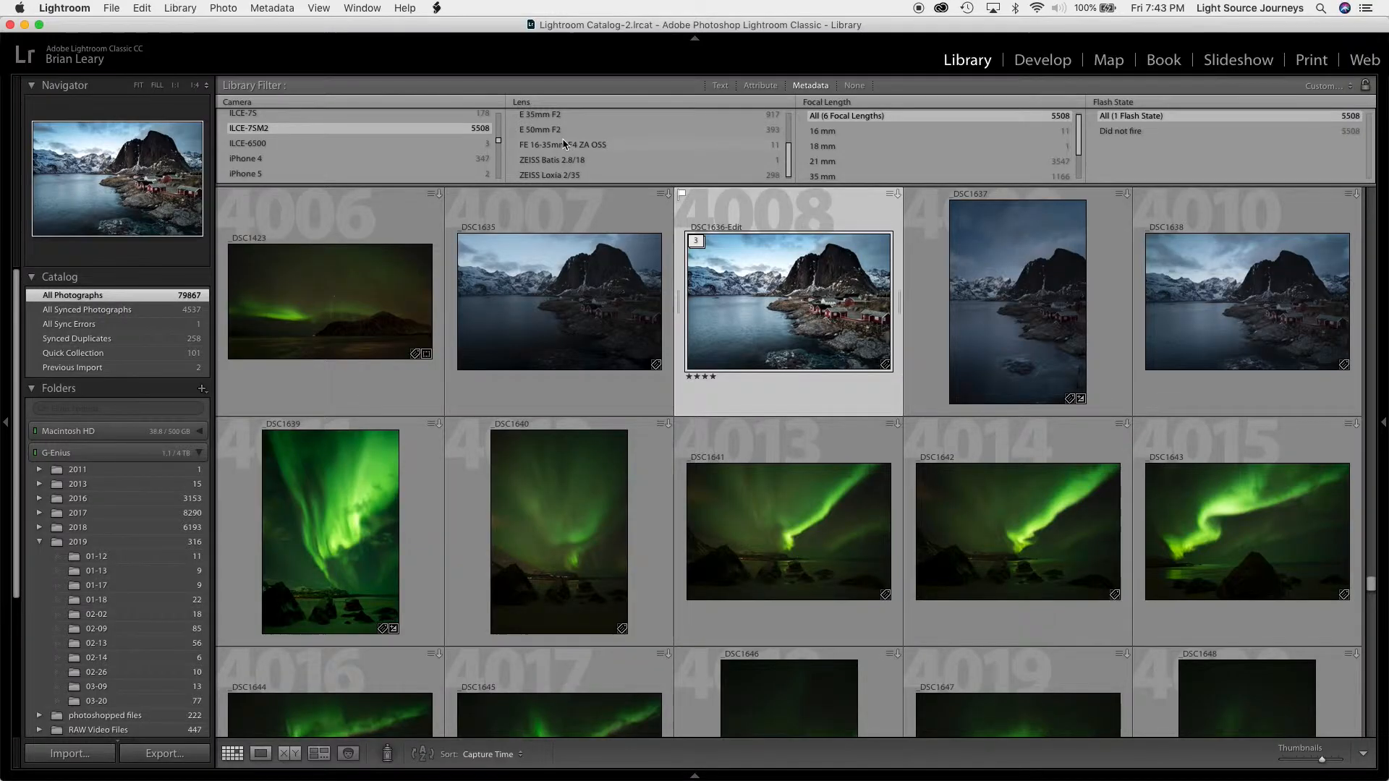
Narrow the camera's photos to those taken with the E 21mm F2.8 lens
scroll(563, 144, "down", 3)
scroll(562, 141, "up", 3)
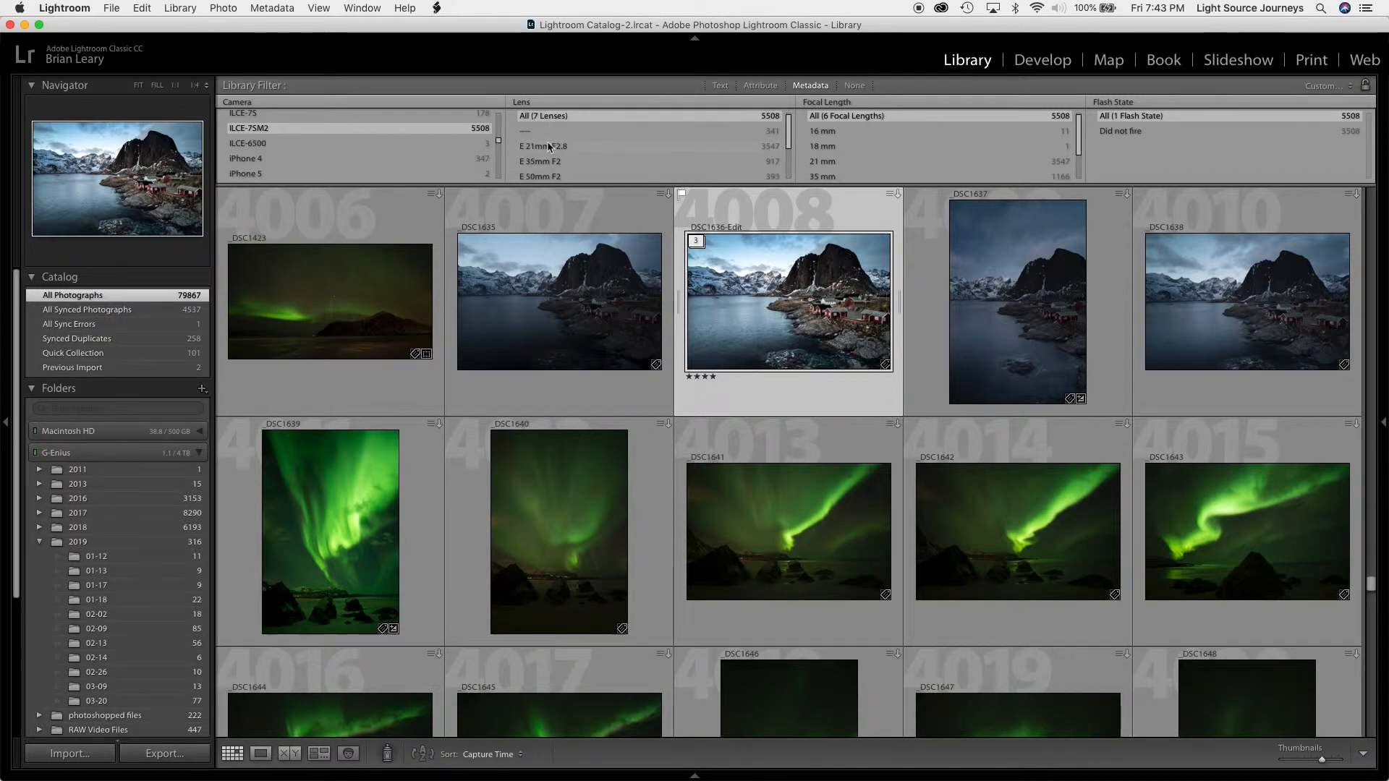
left_click(549, 146)
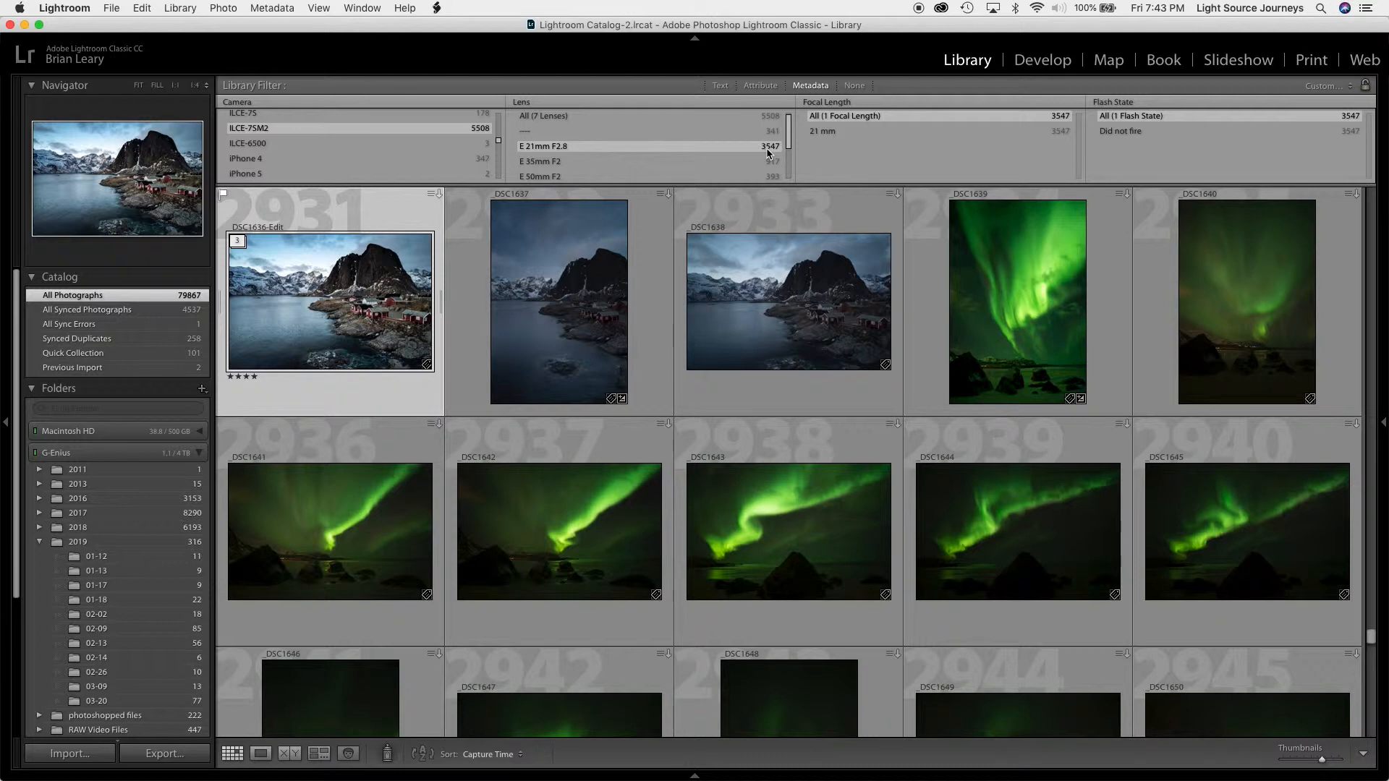
Change the metadata filter's Focal Length column to Aperture and limit the photos to f/16
left_click(850, 105)
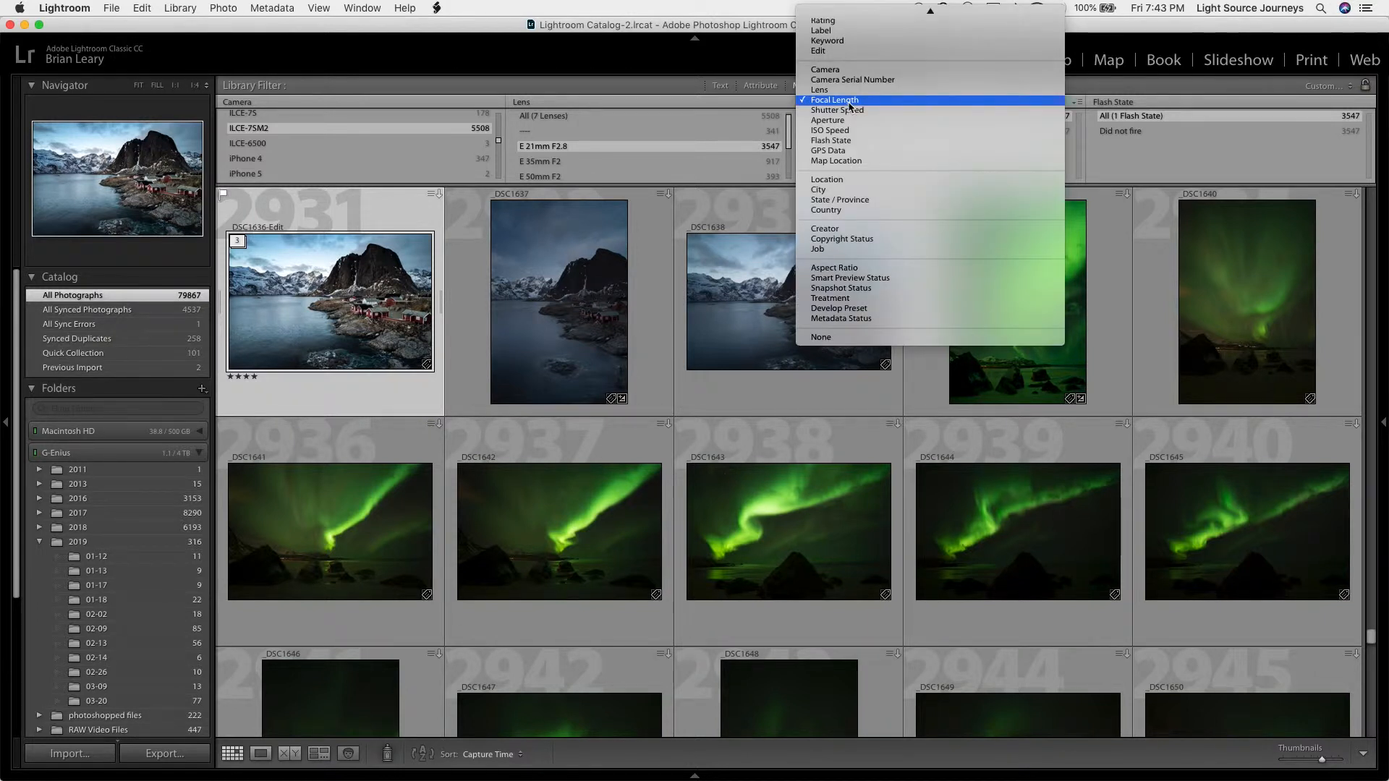
left_click(852, 121)
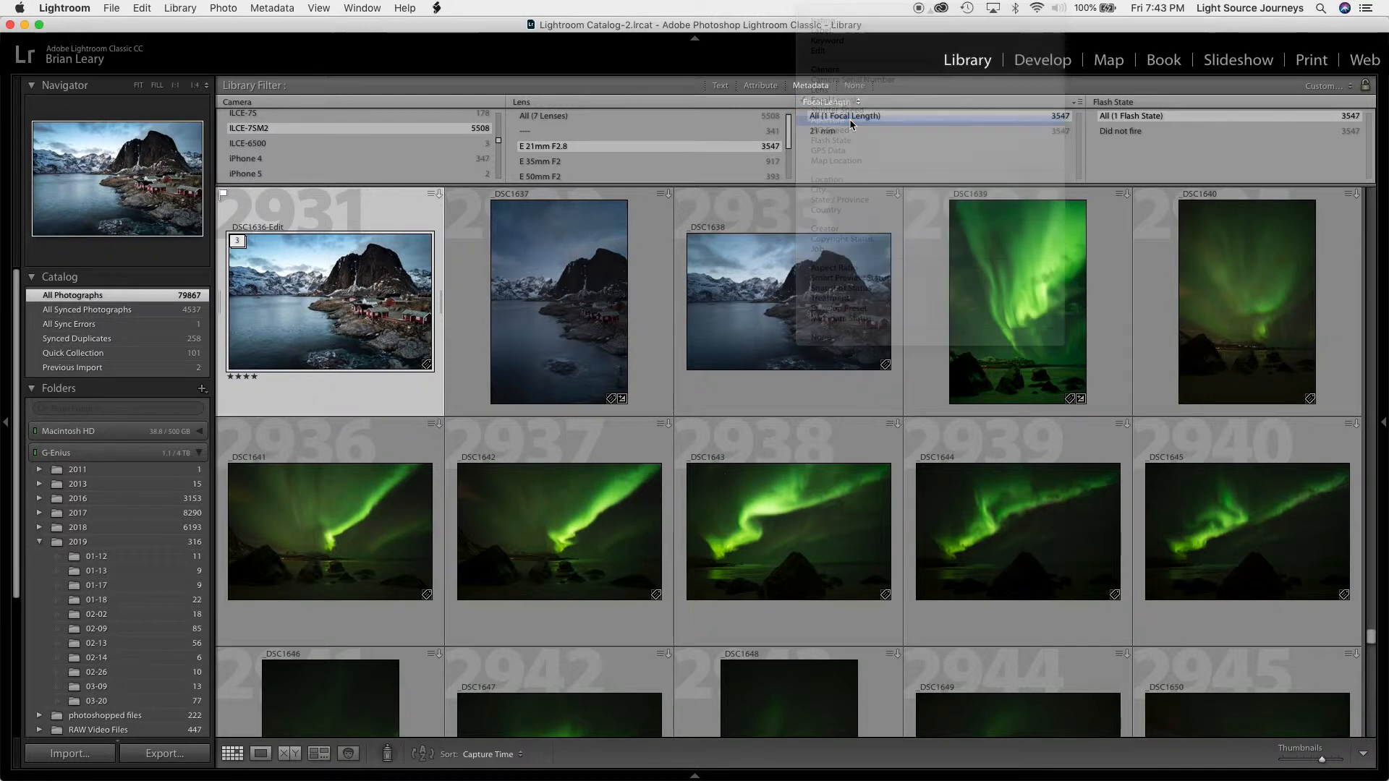
scroll(850, 156, "down", 4)
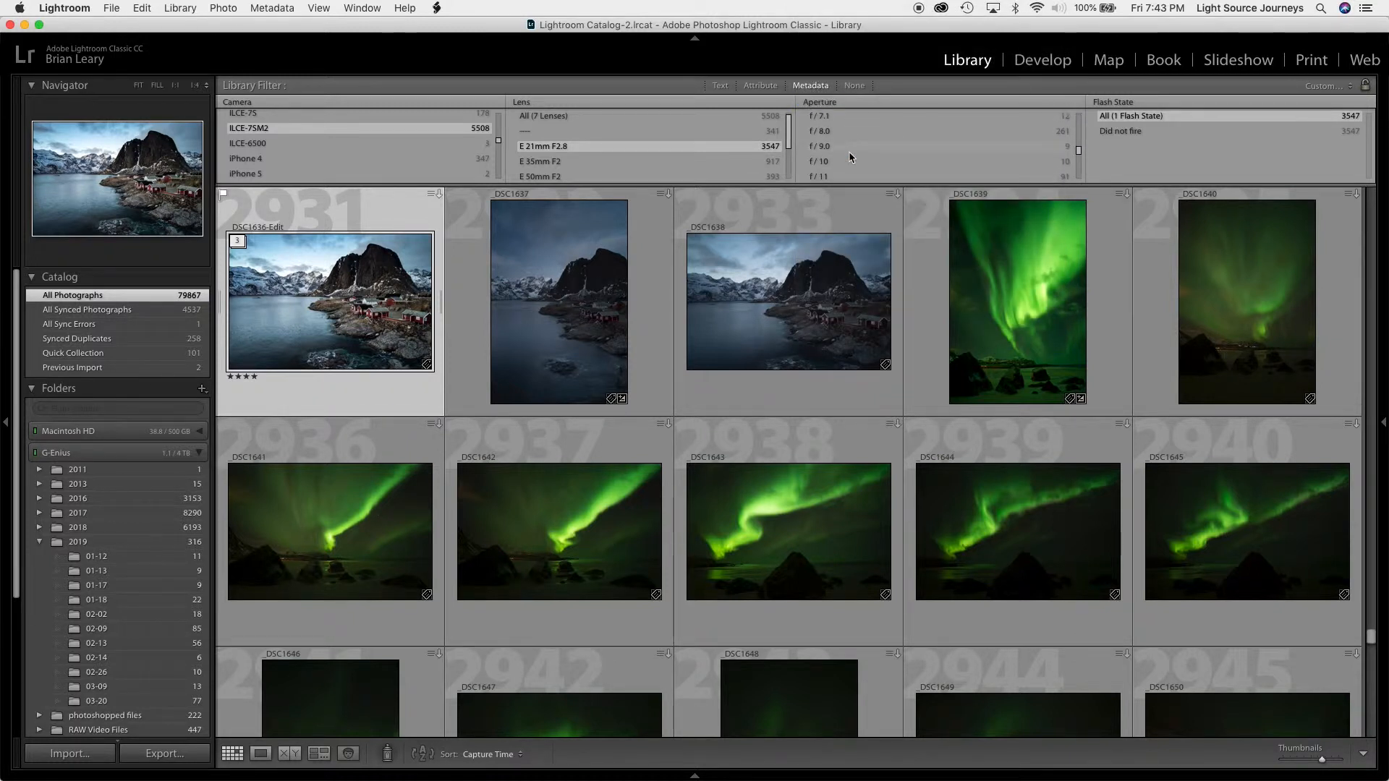
scroll(849, 150, "down", 4)
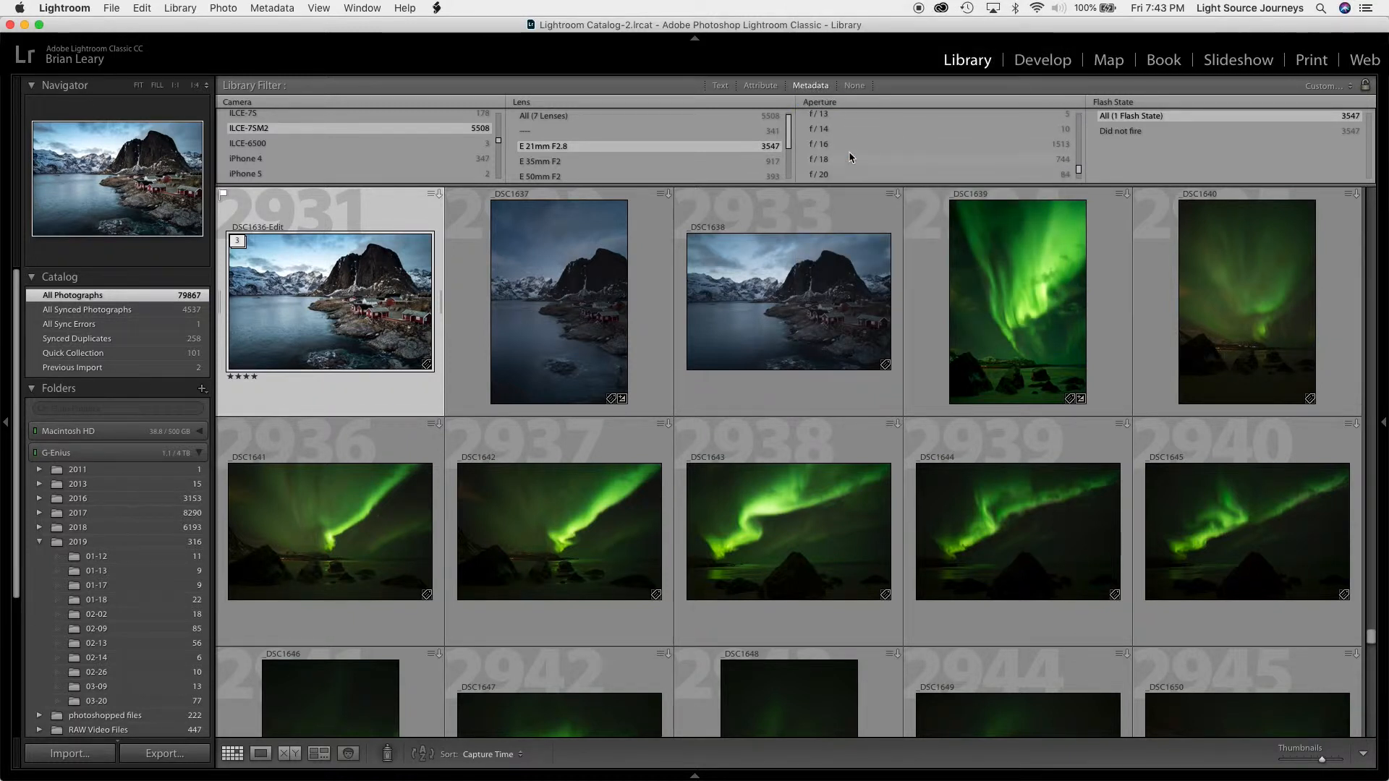
left_click(848, 144)
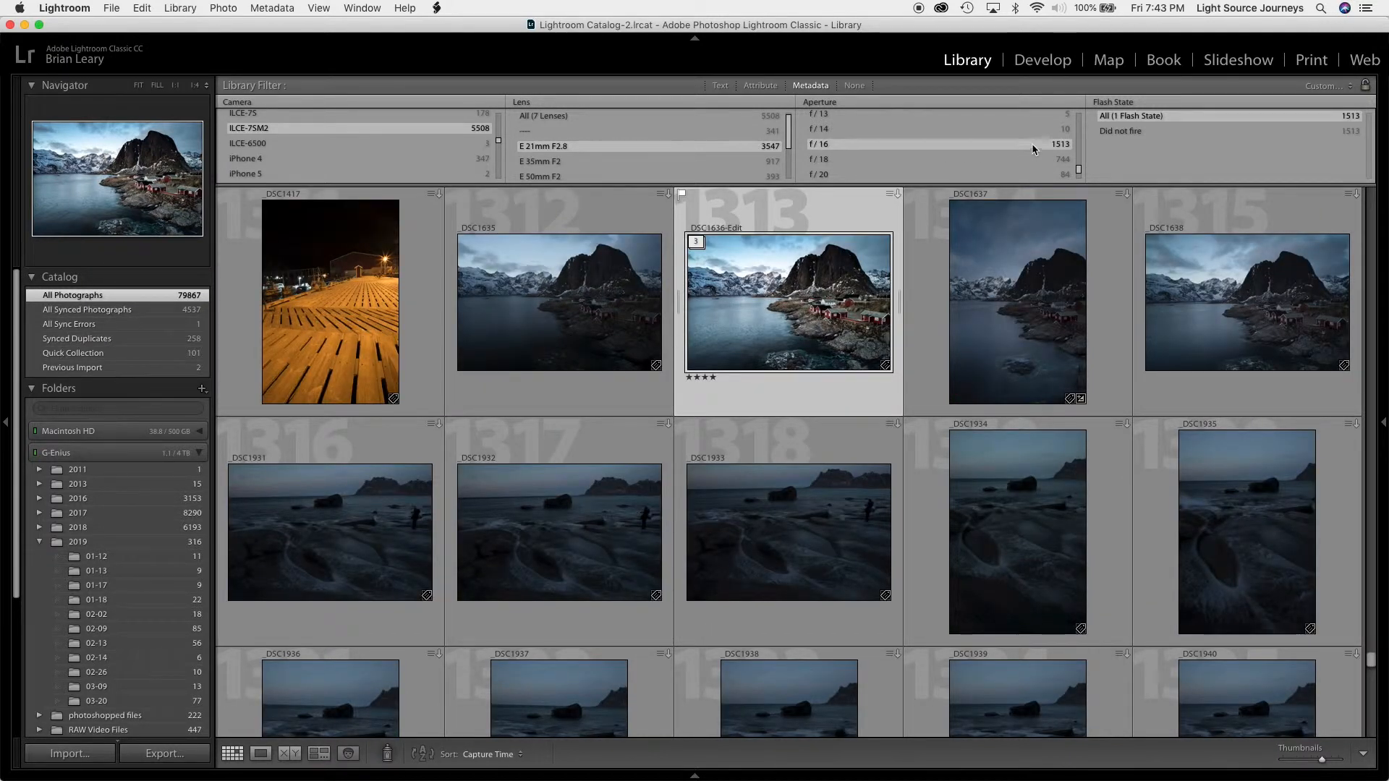
Change the Flash State column to Shutter Speed, limit the photos to 30.0 sec and browse the matches
left_click(1136, 103)
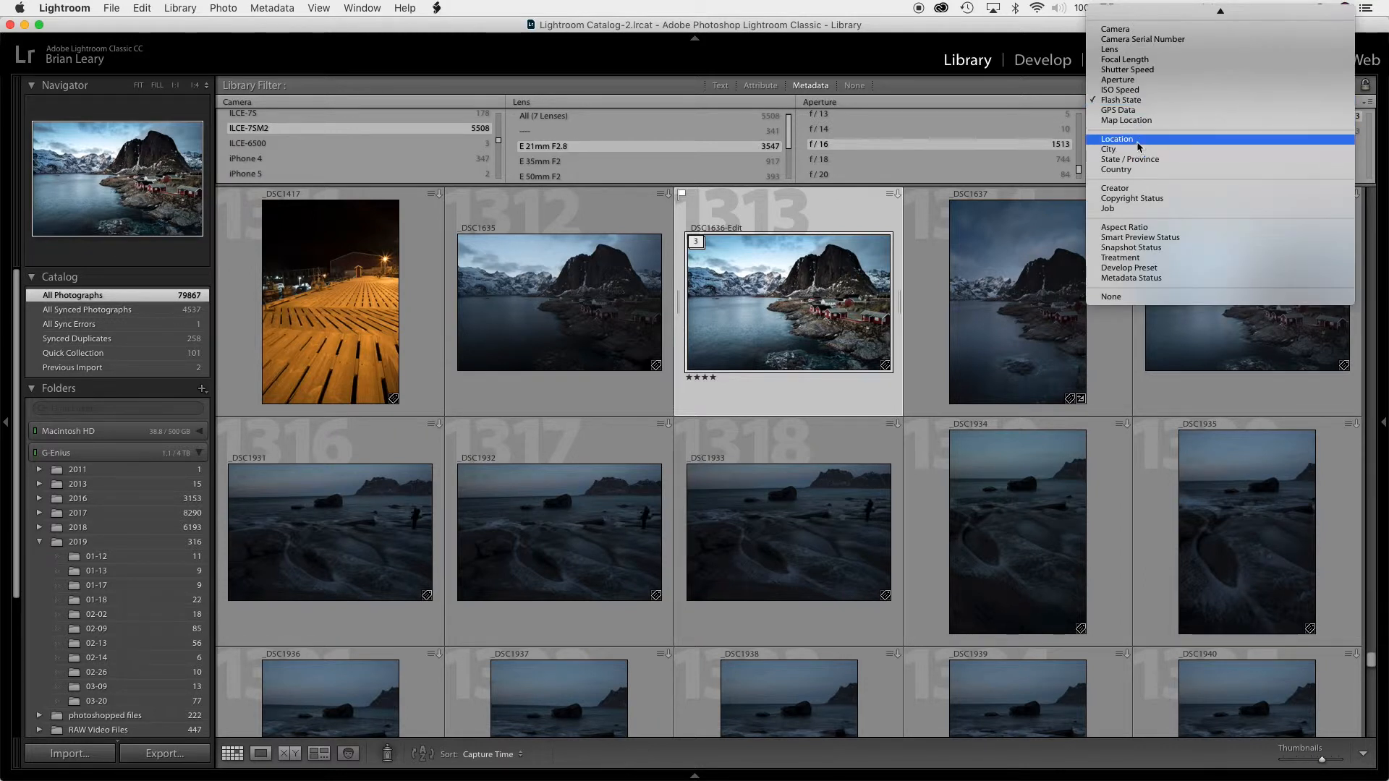
left_click(1133, 72)
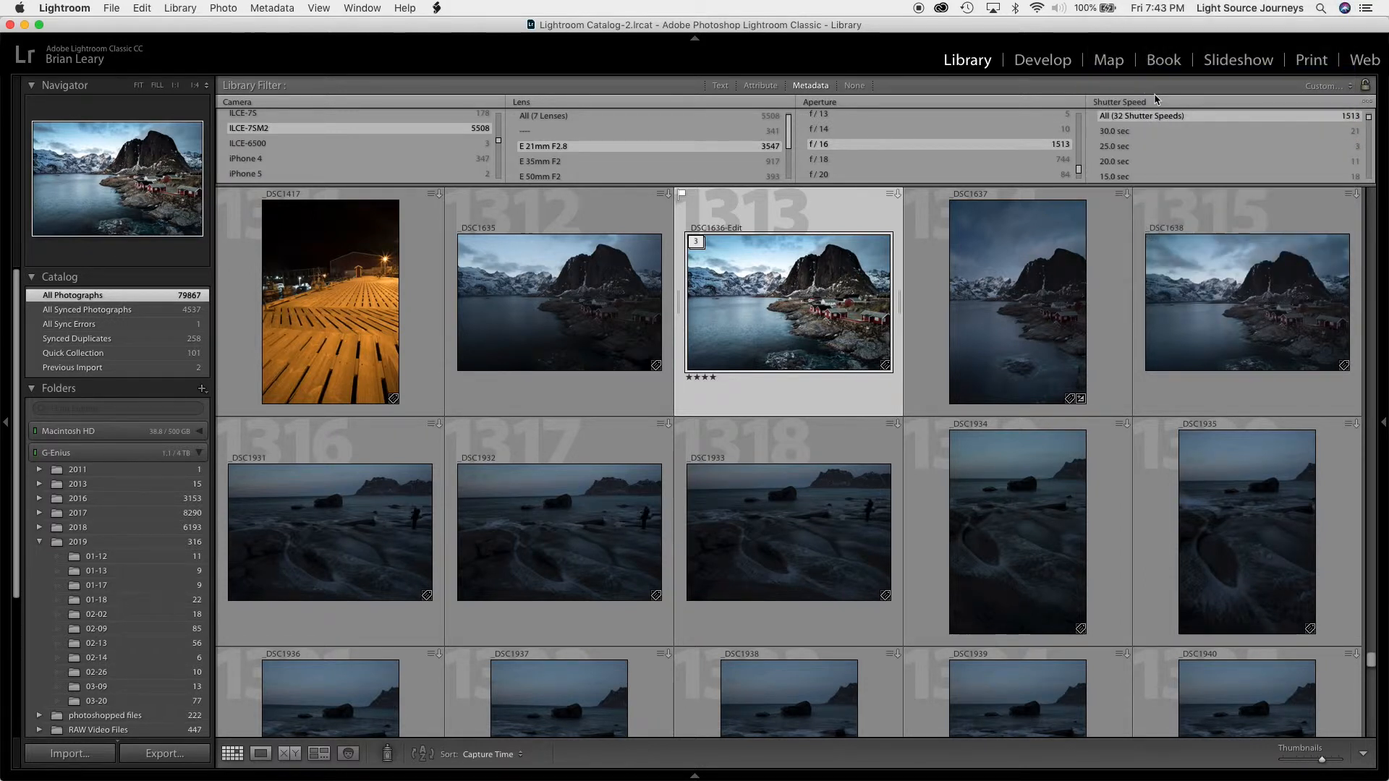
left_click(1192, 131)
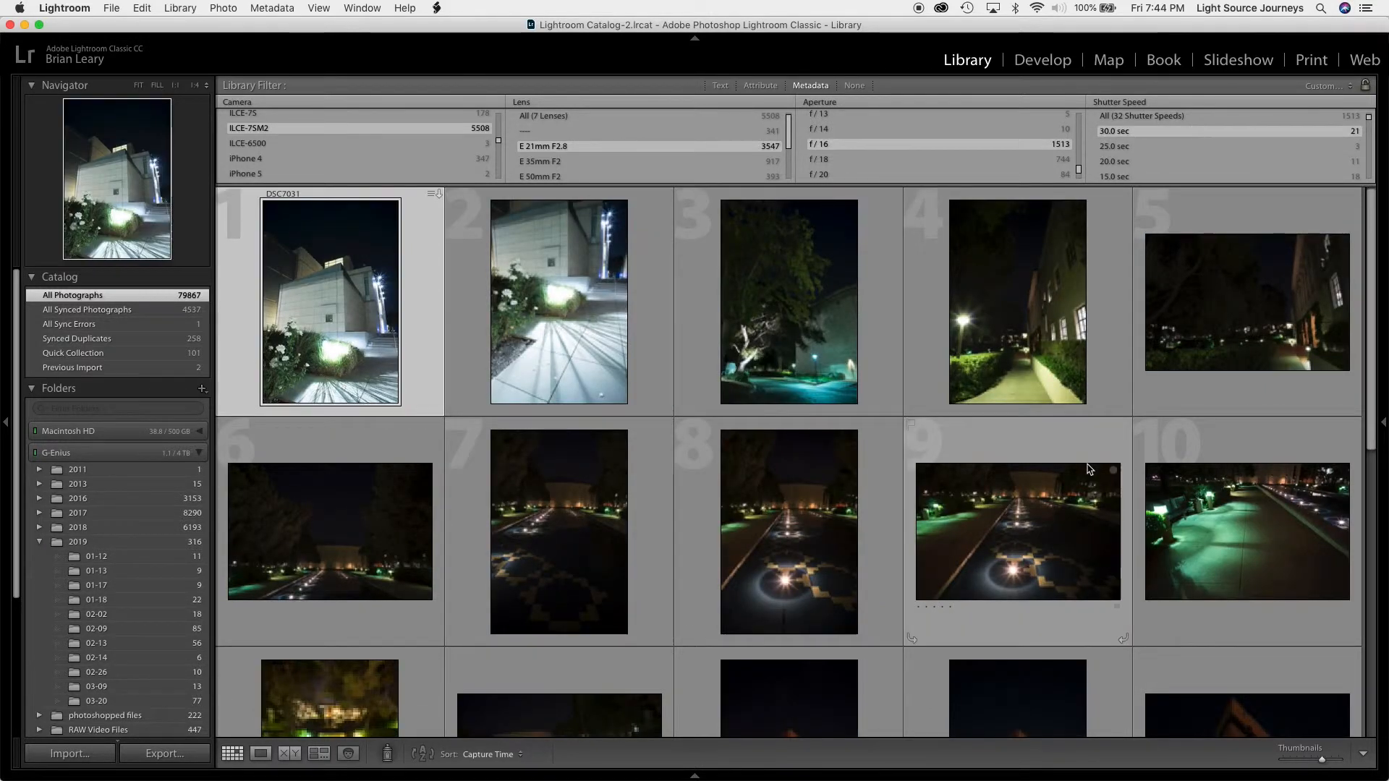
scroll(1087, 469, "down", 3)
scroll(1087, 469, "down", 3)
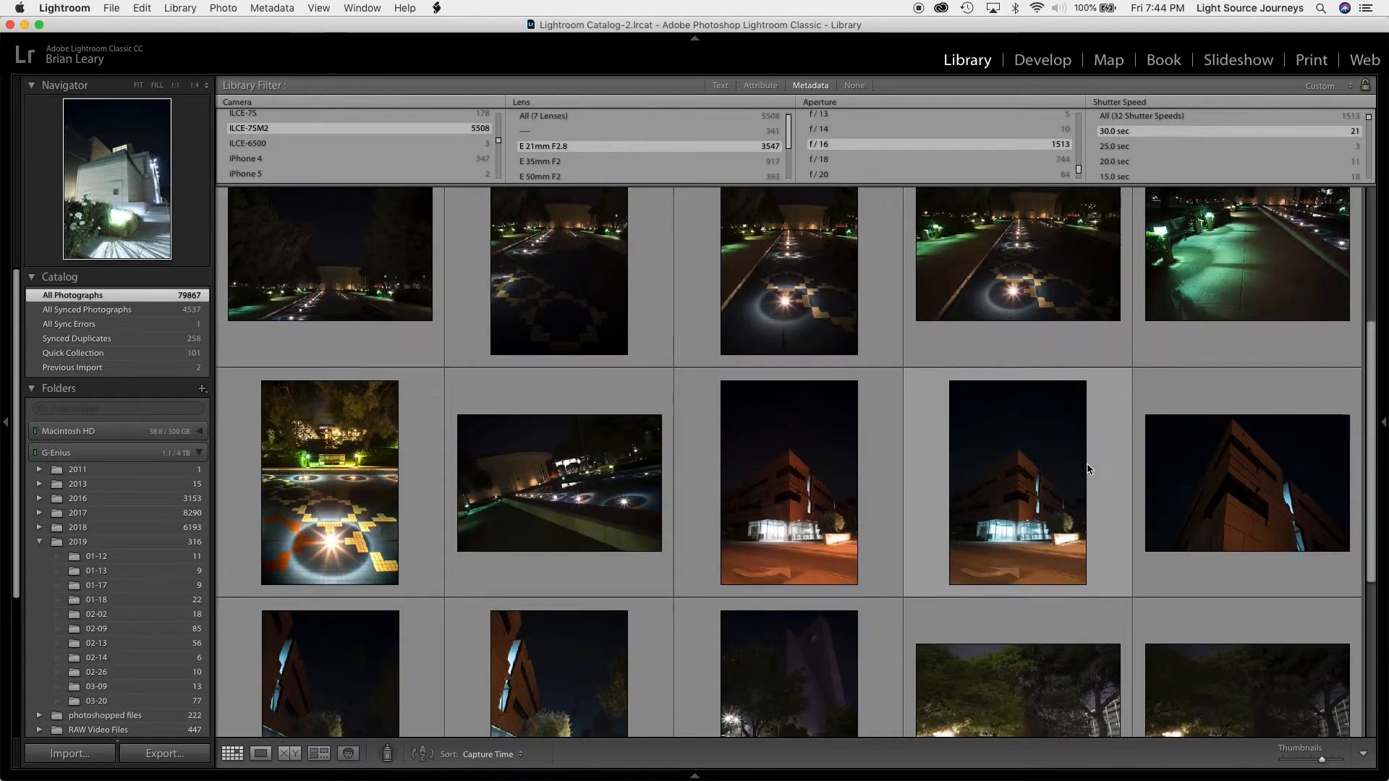